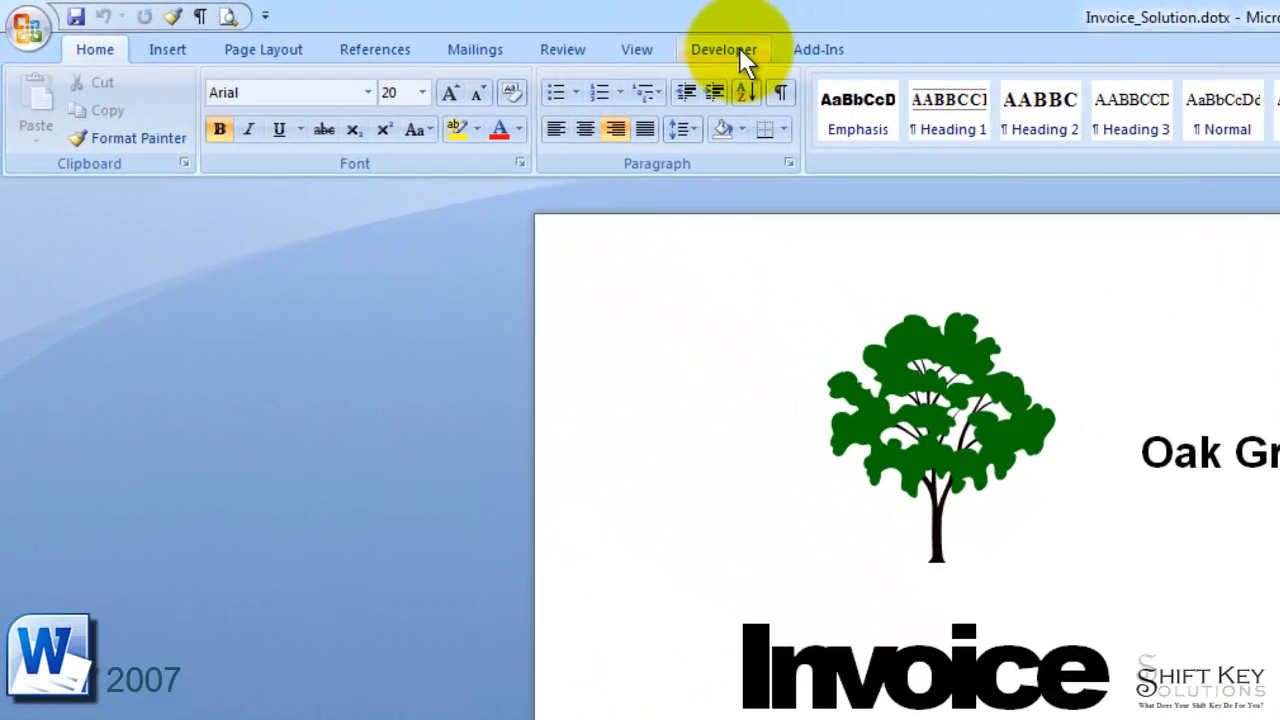
Turn on Design Mode from the Developer tab to reveal the invoice's content control tags
left_click(741, 52)
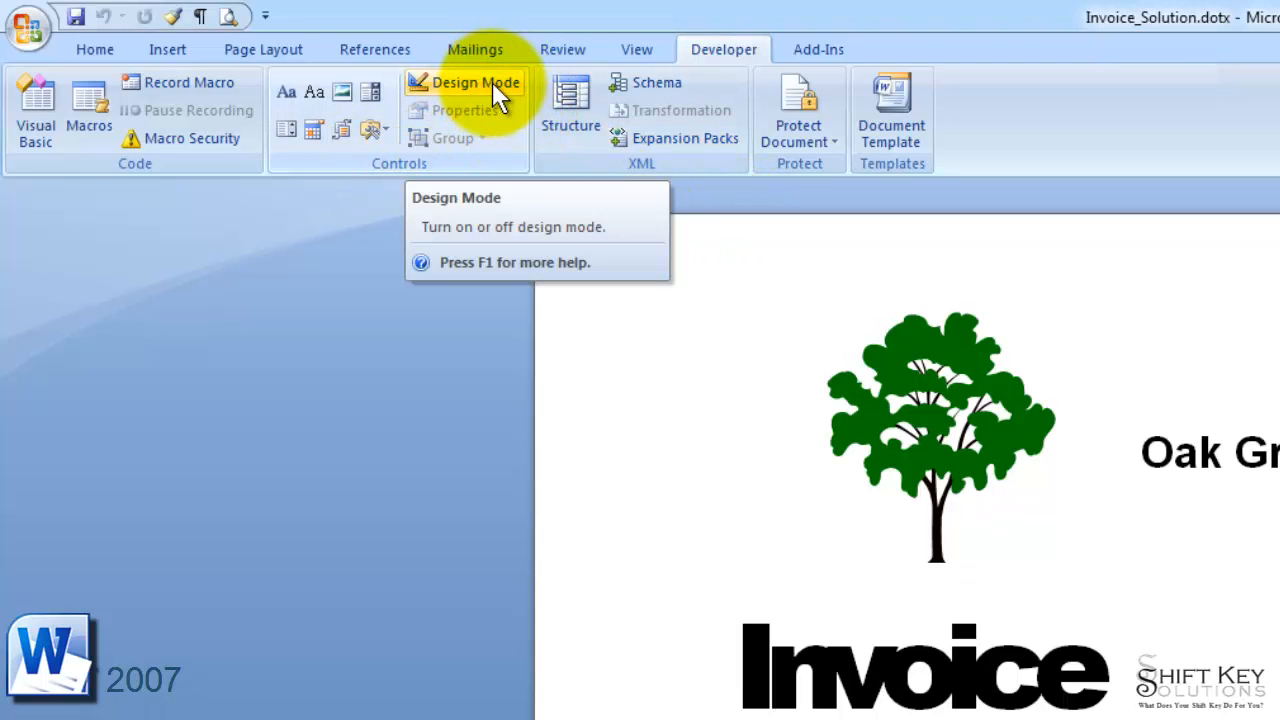
left_click(490, 82)
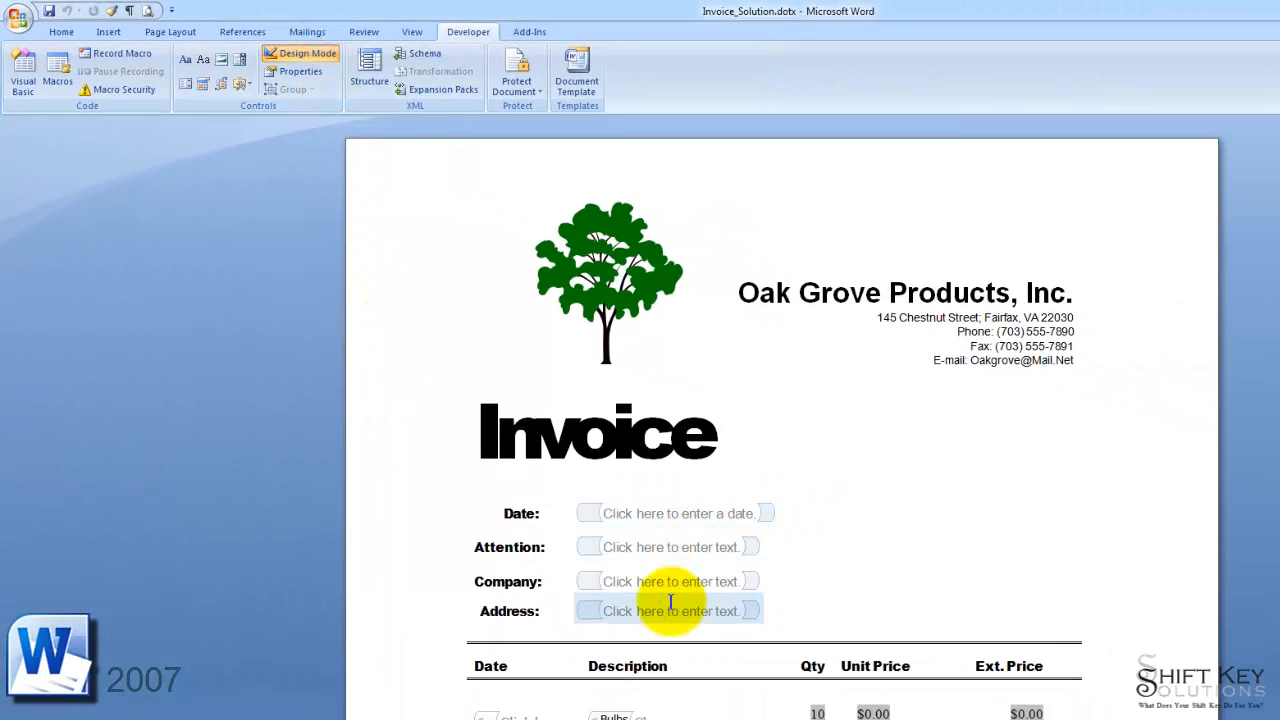
scroll(786, 600, "down", 2)
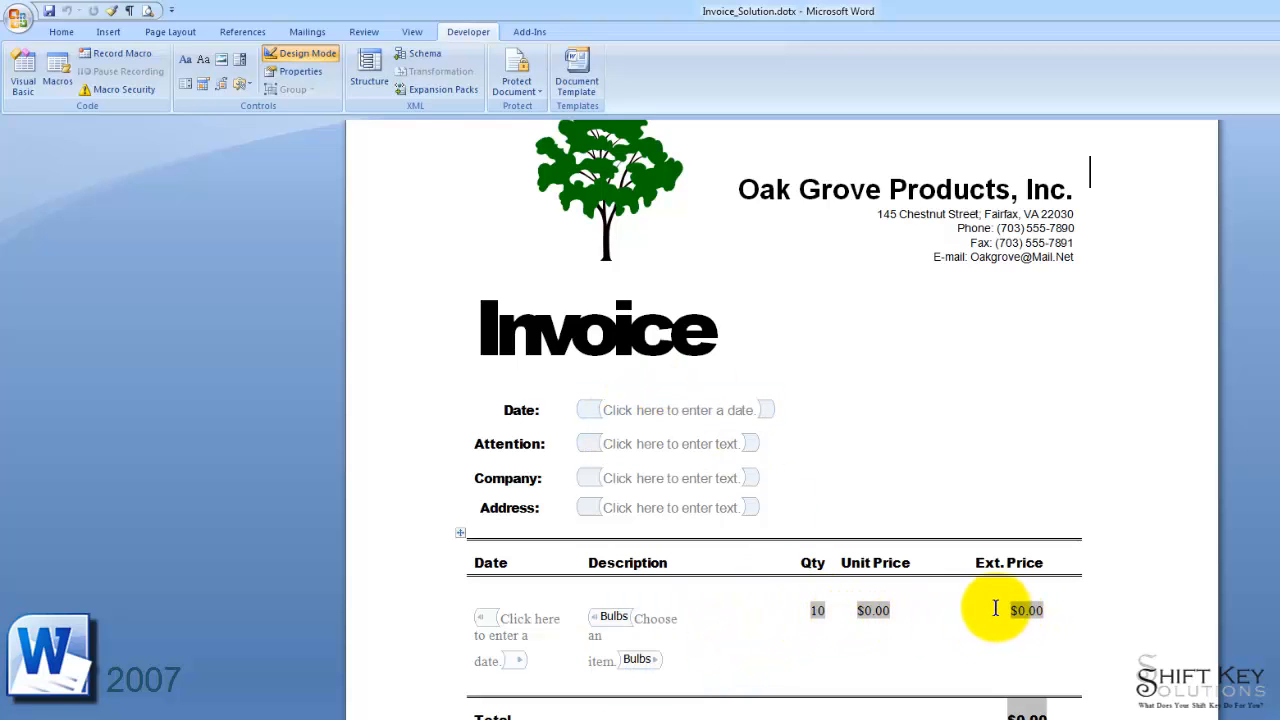
left_click(817, 611)
double_click(817, 611)
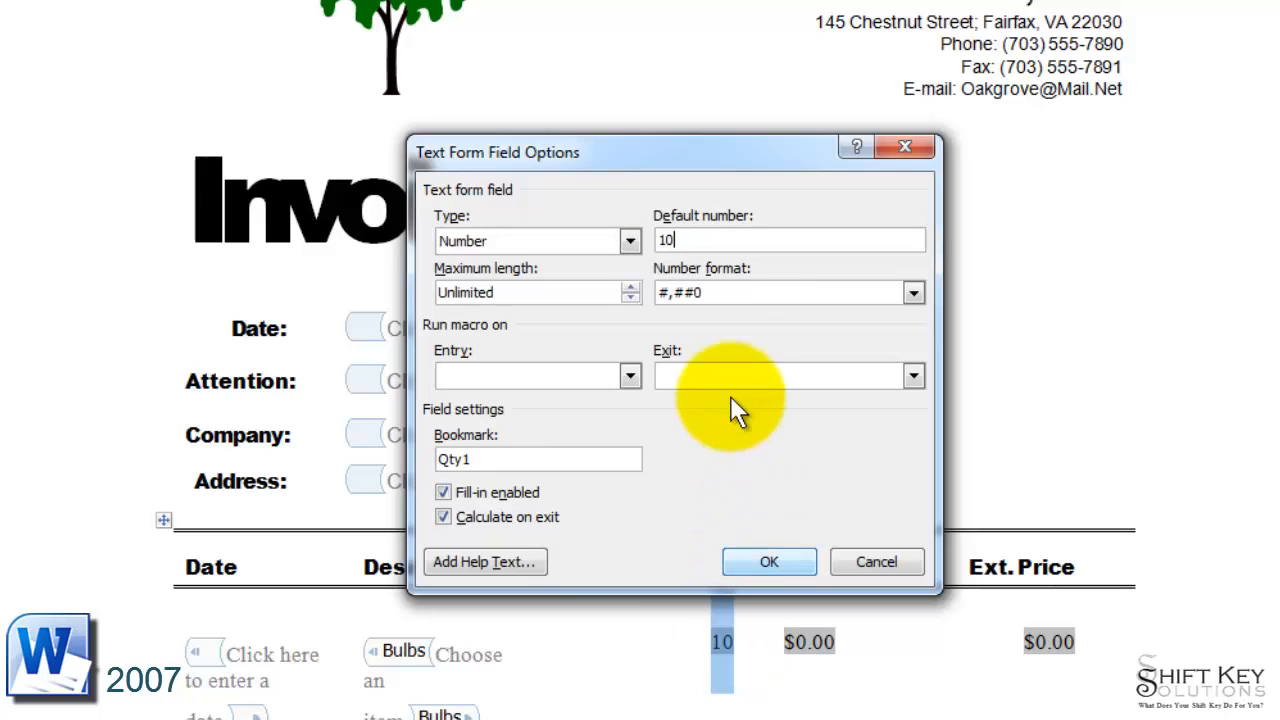
double_click(693, 239)
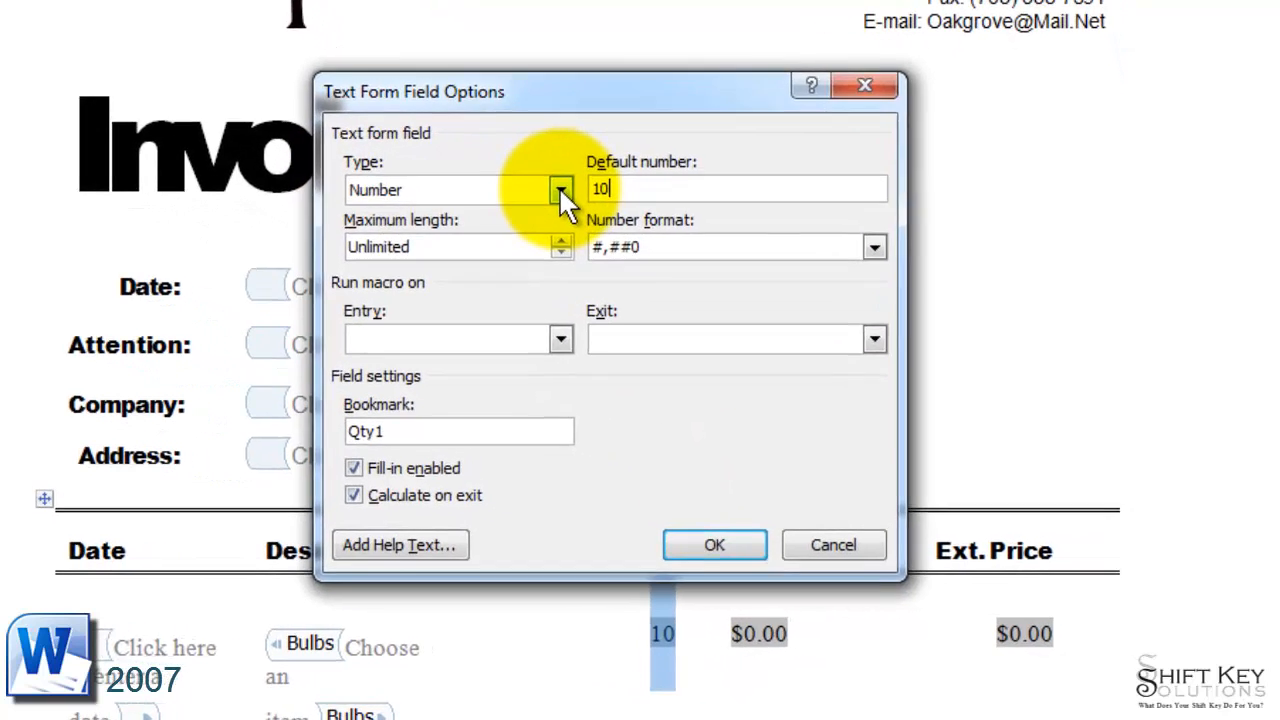
left_click(615, 229)
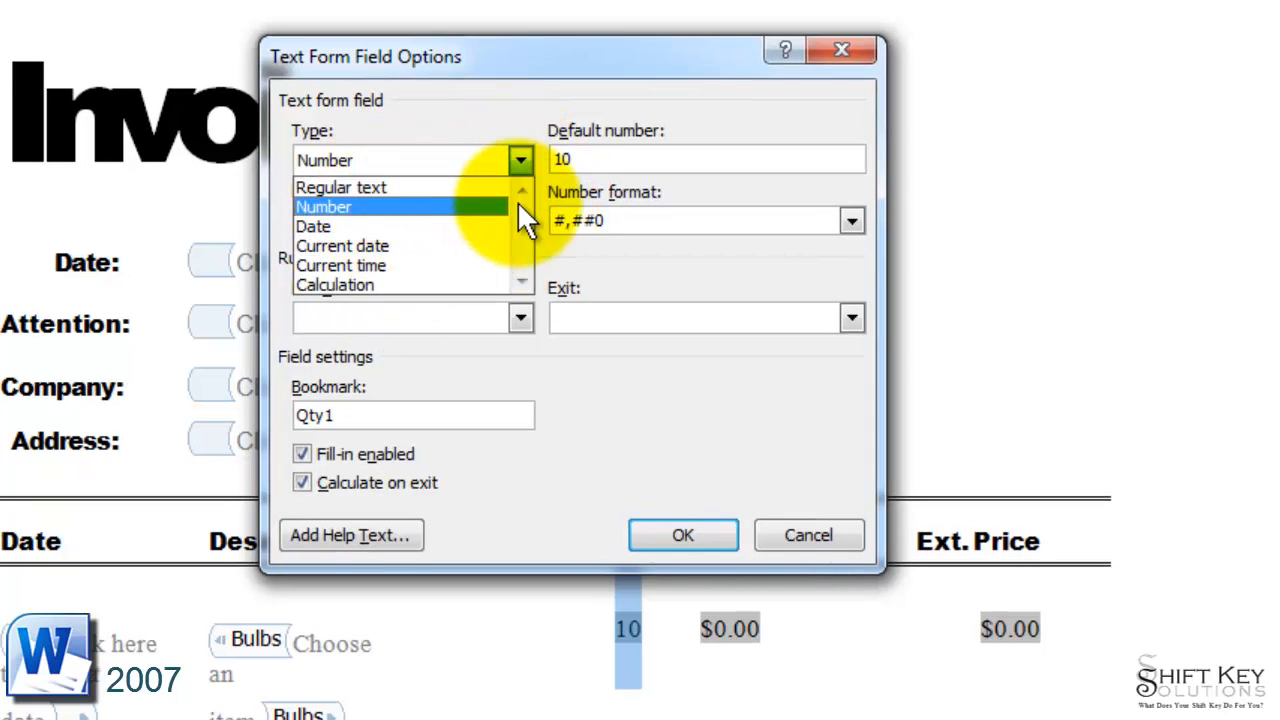
left_click(509, 115)
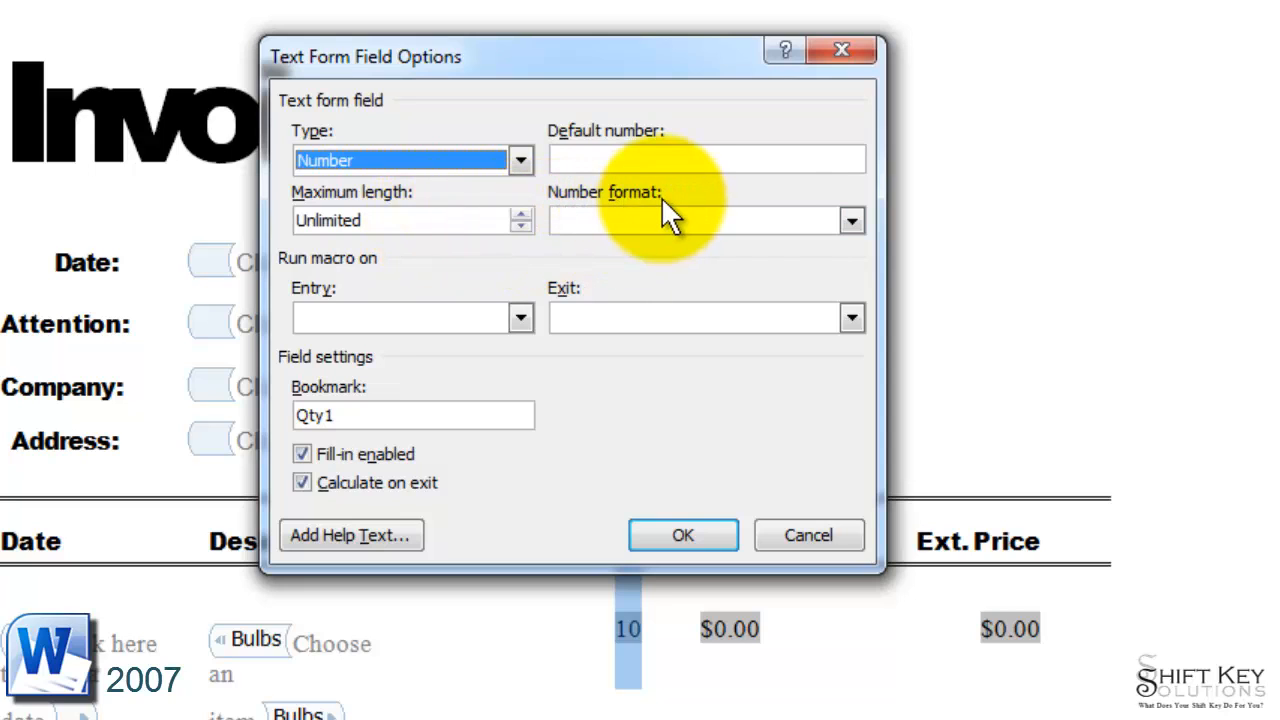
left_click(856, 224)
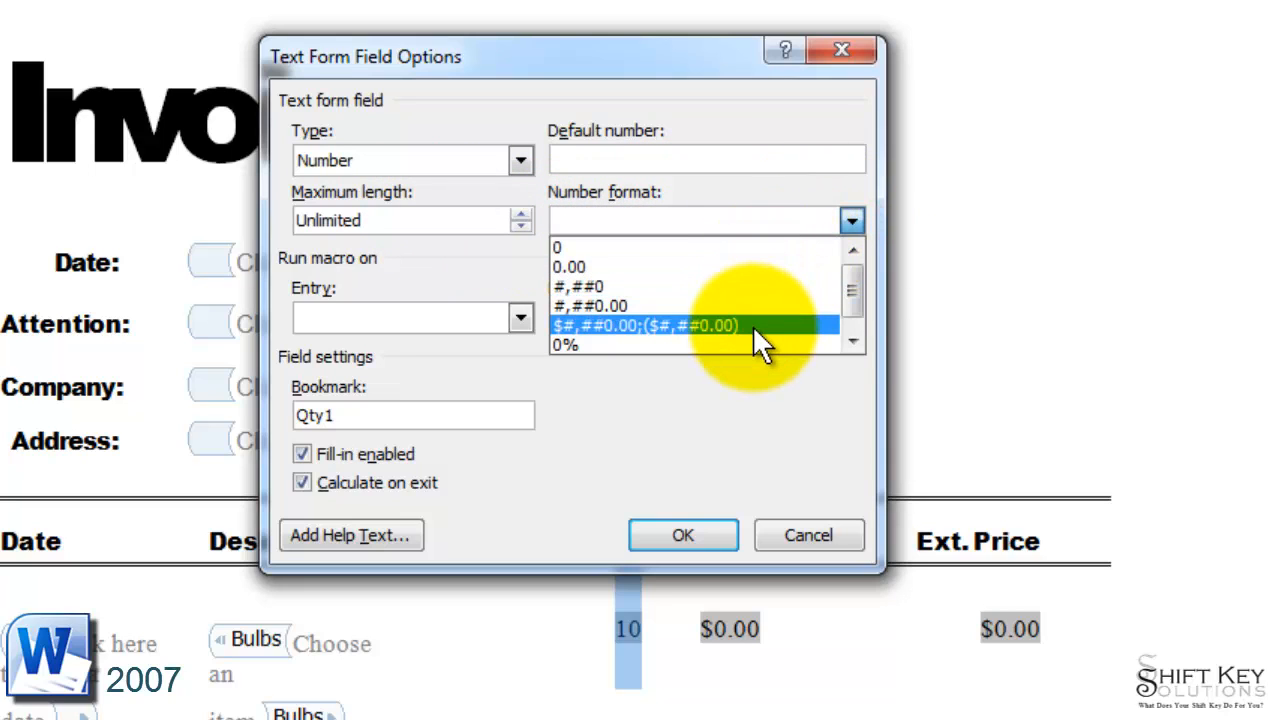
left_click(667, 439)
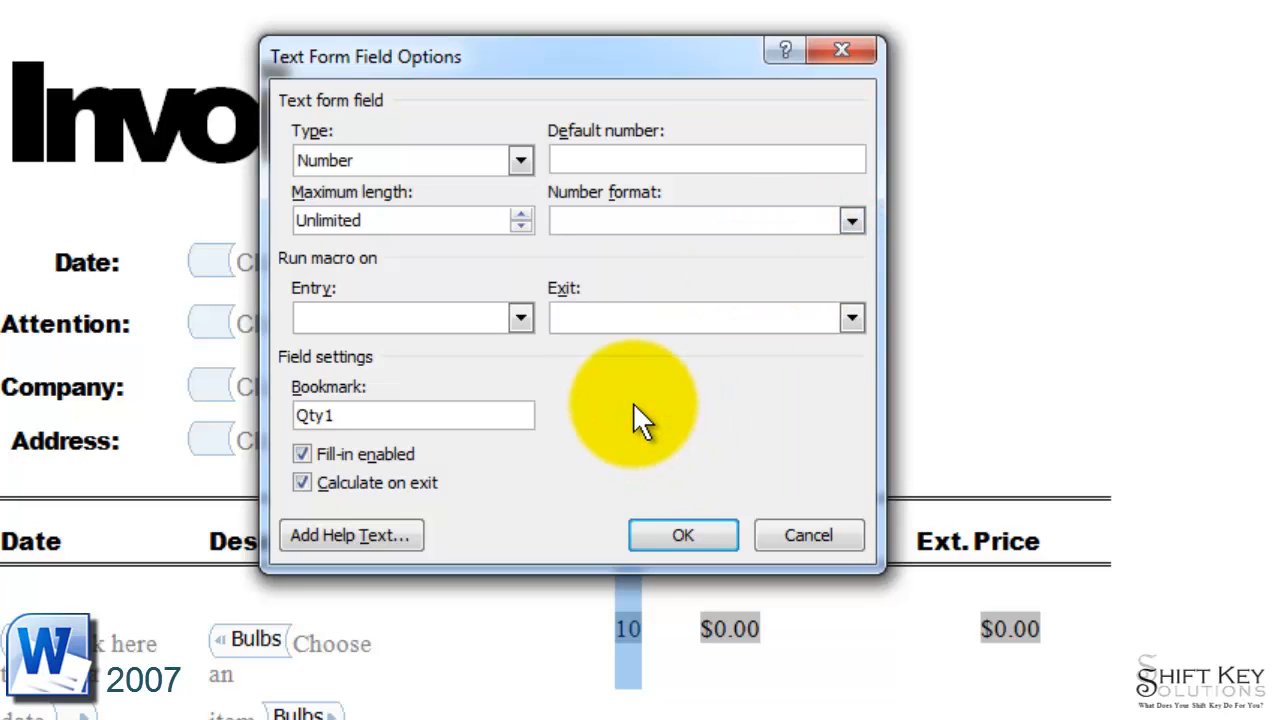
left_click(811, 526)
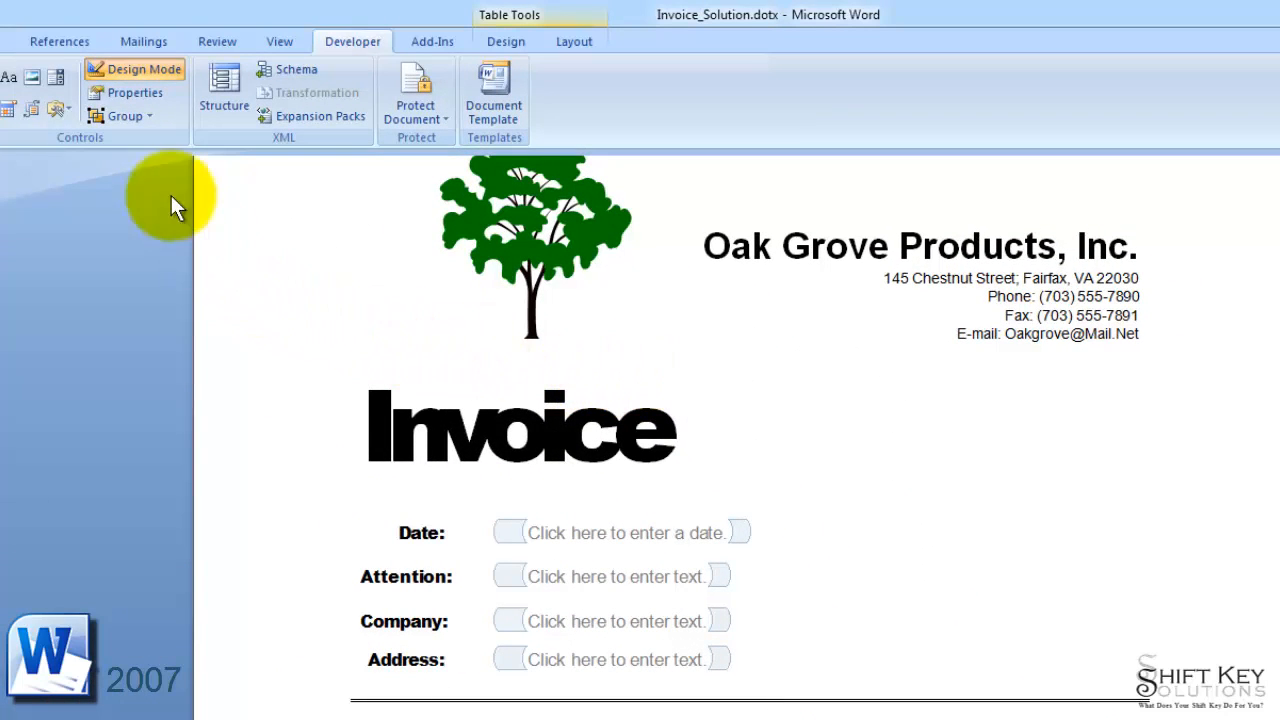
Switch Design Mode off, test the Date field, and scroll to check the plain placeholders
left_click(164, 67)
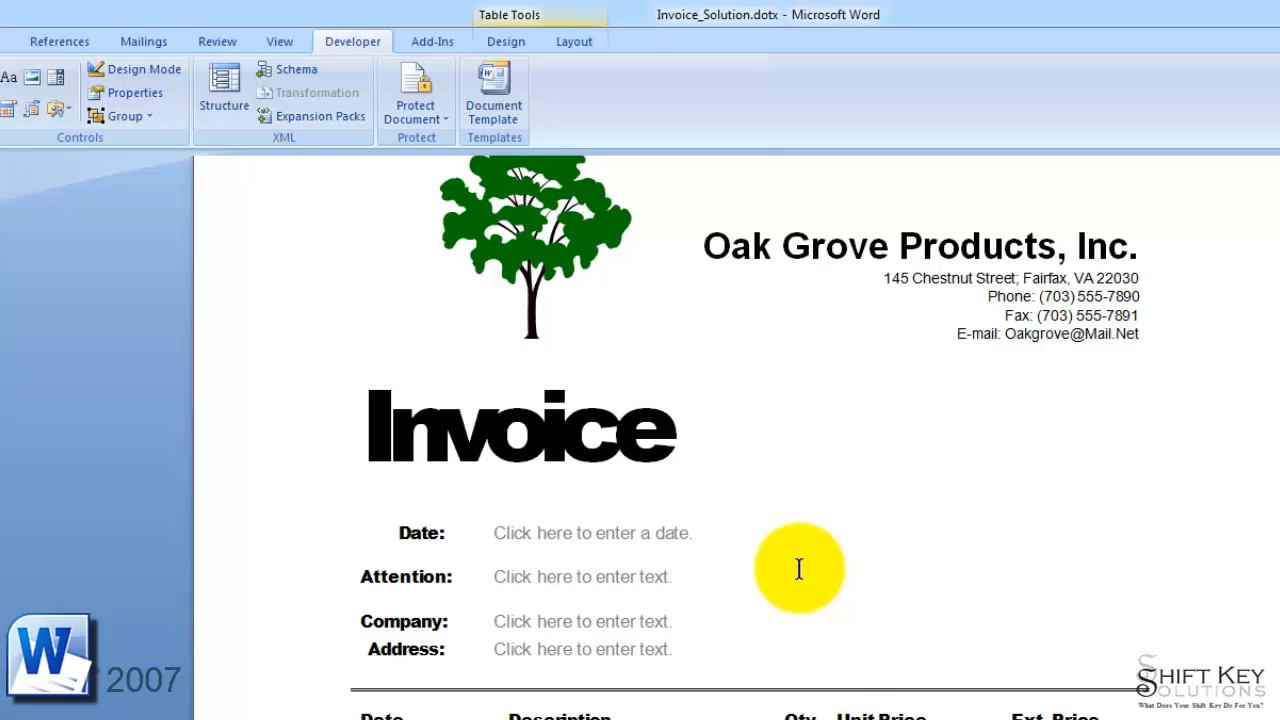
left_click(717, 530)
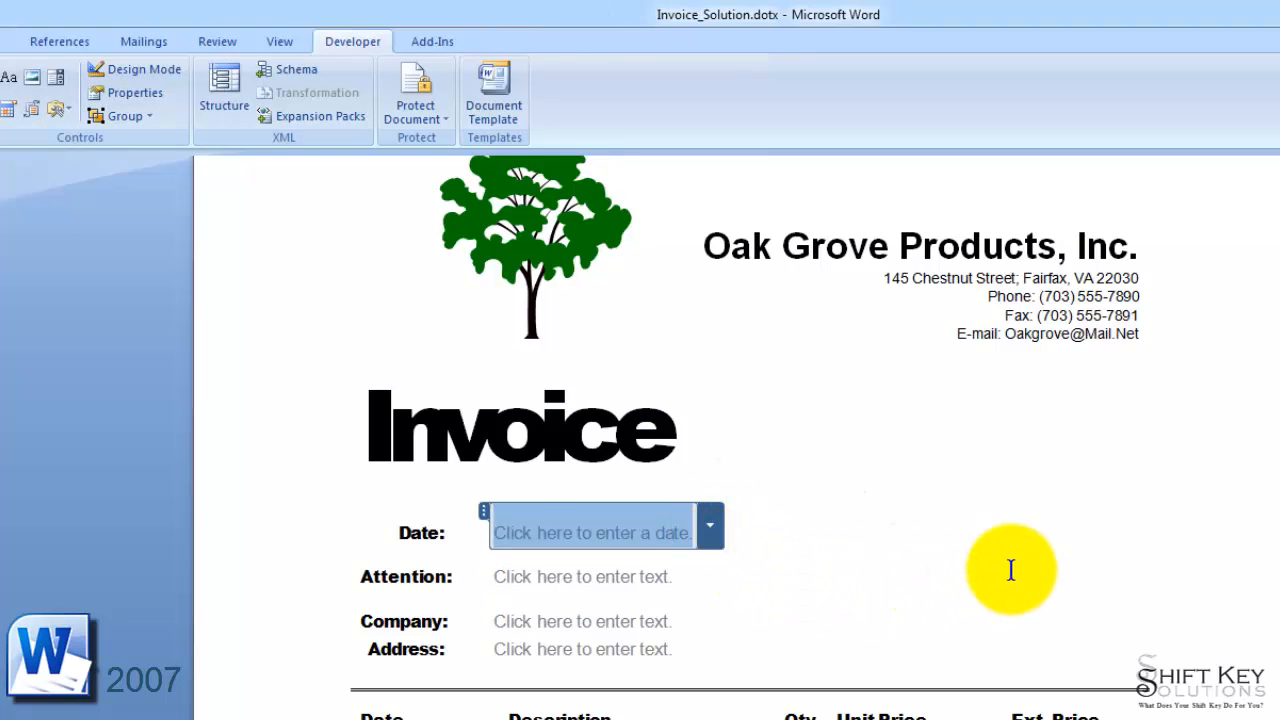
left_click(1176, 216)
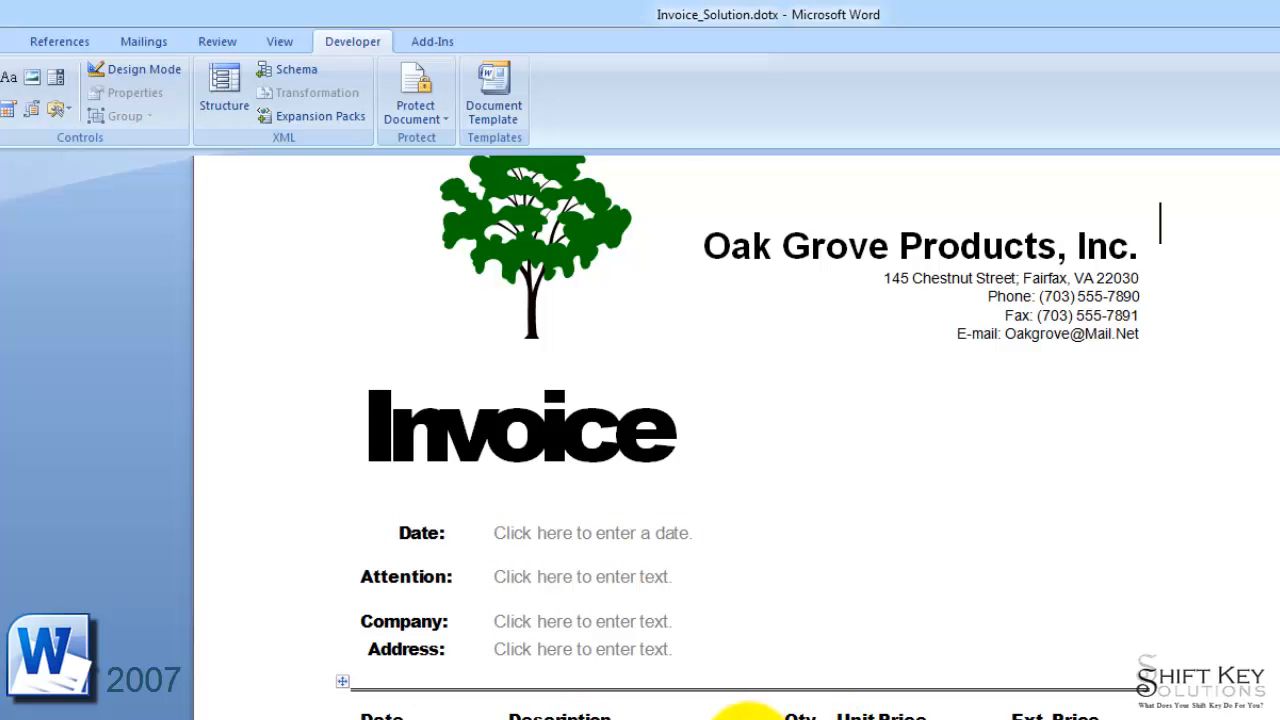
scroll(748, 437, "down", 2)
scroll(748, 437, "up", 1)
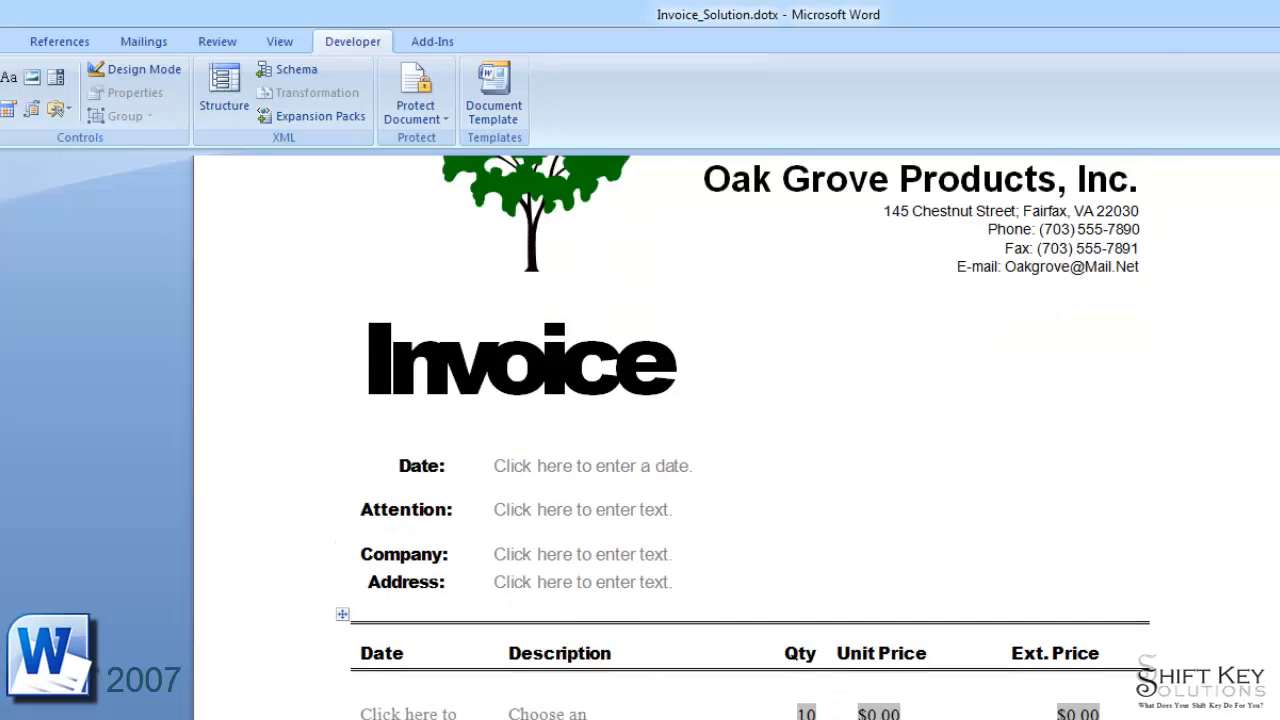
scroll(755, 655, "up", 1)
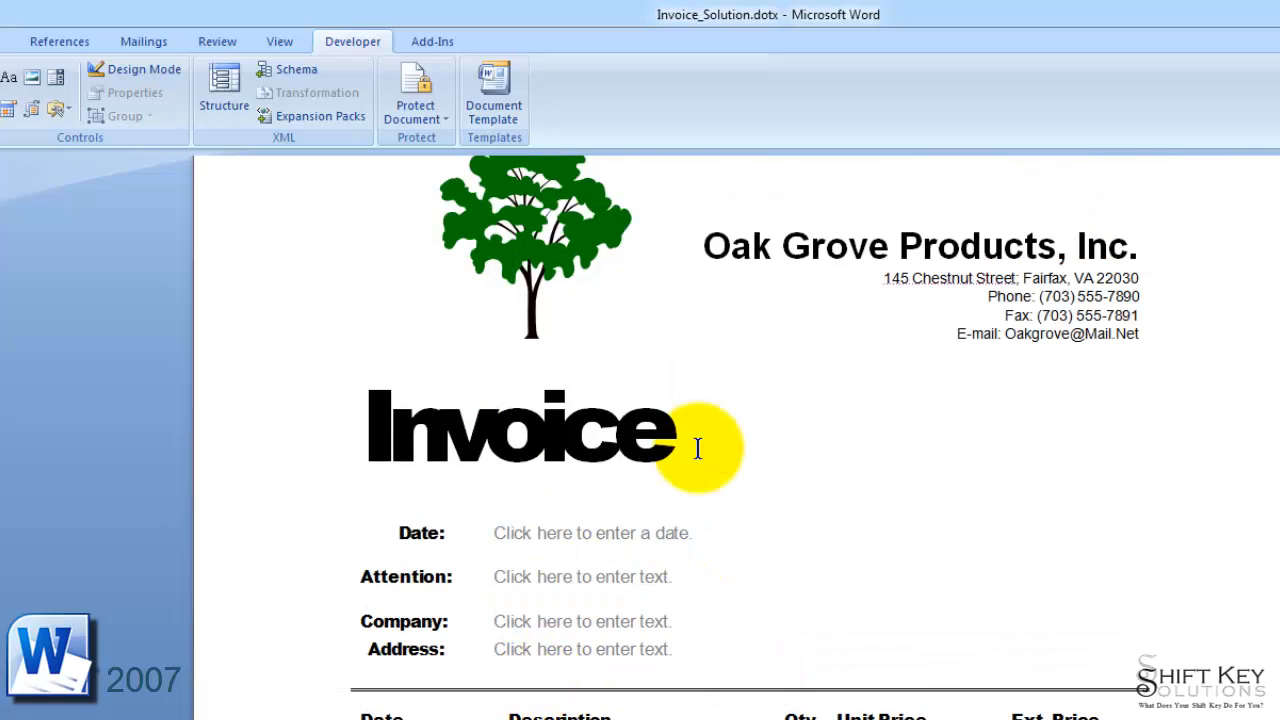
triple_click(533, 430)
left_click(603, 386)
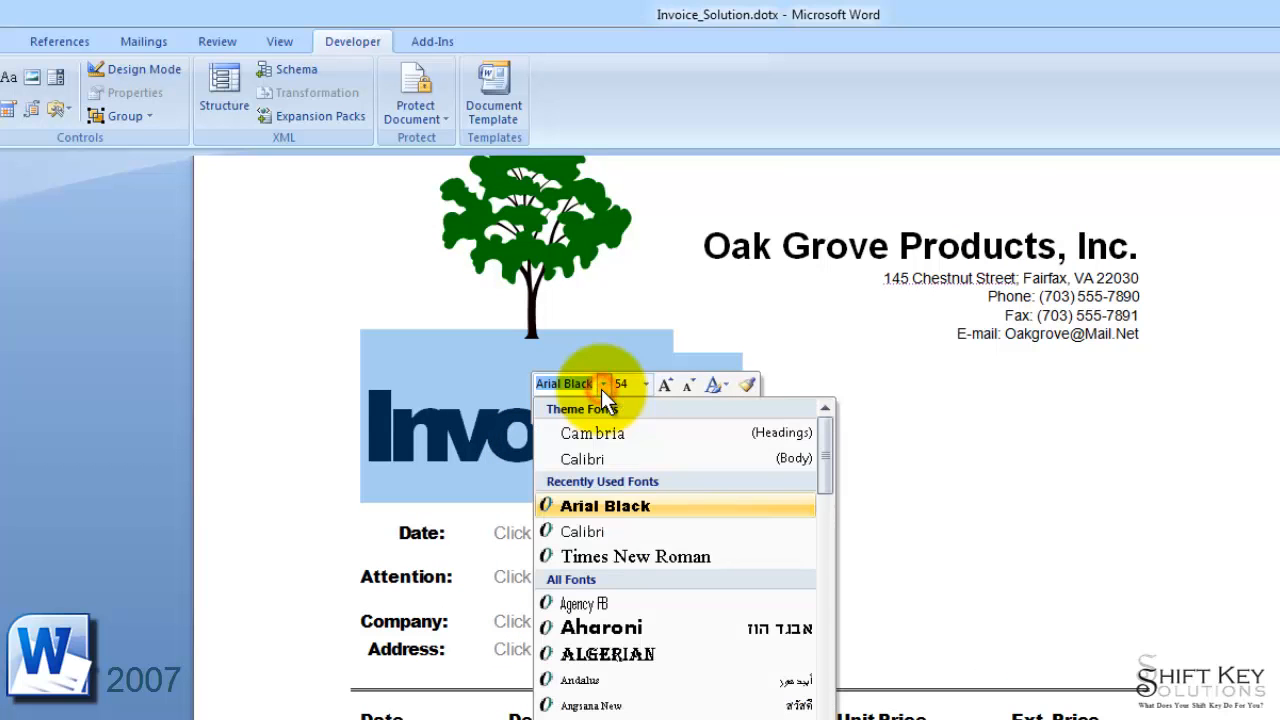
left_click(627, 435)
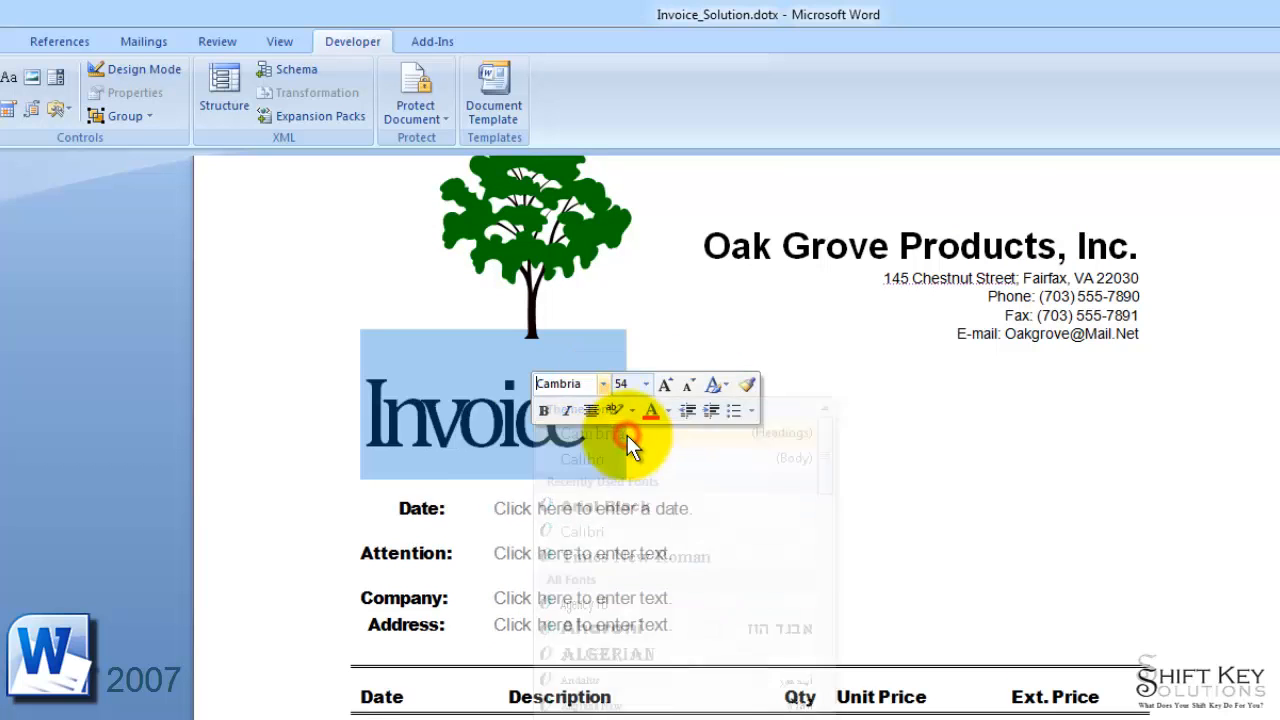
left_click(420, 430)
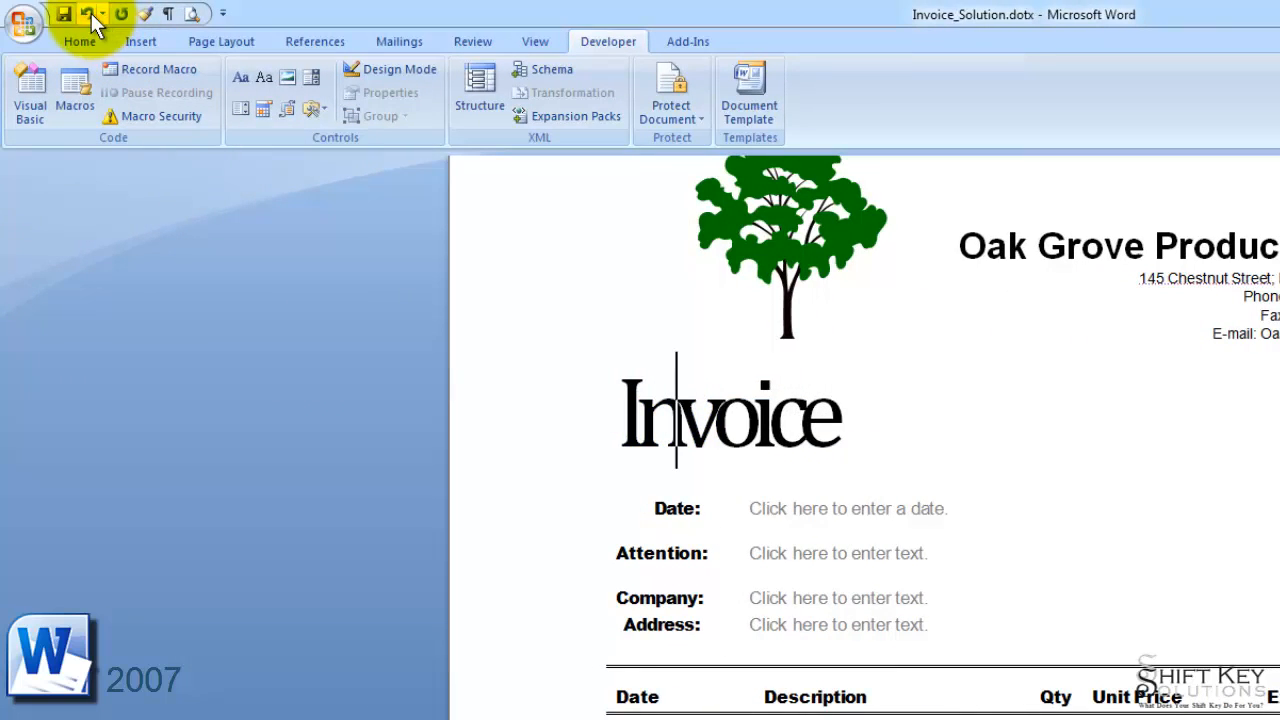
left_click(84, 18)
left_click(914, 430)
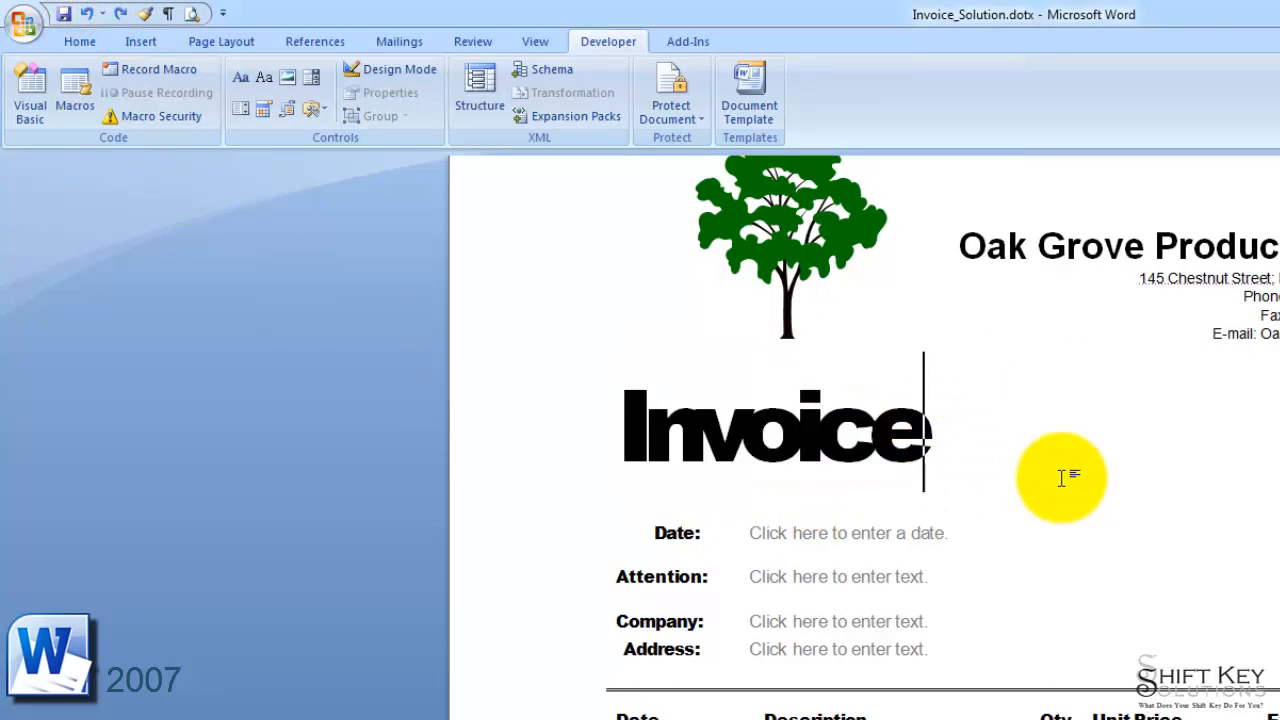
left_click(815, 530)
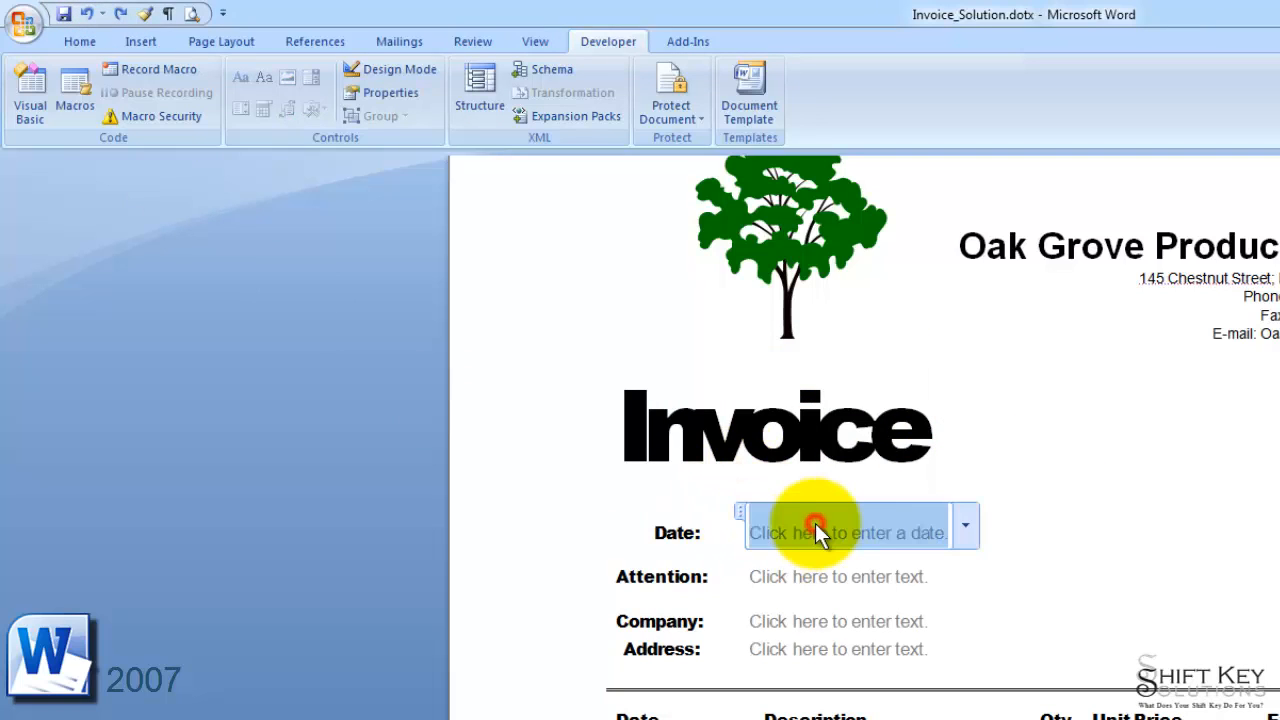
left_click(862, 580)
left_click(858, 618)
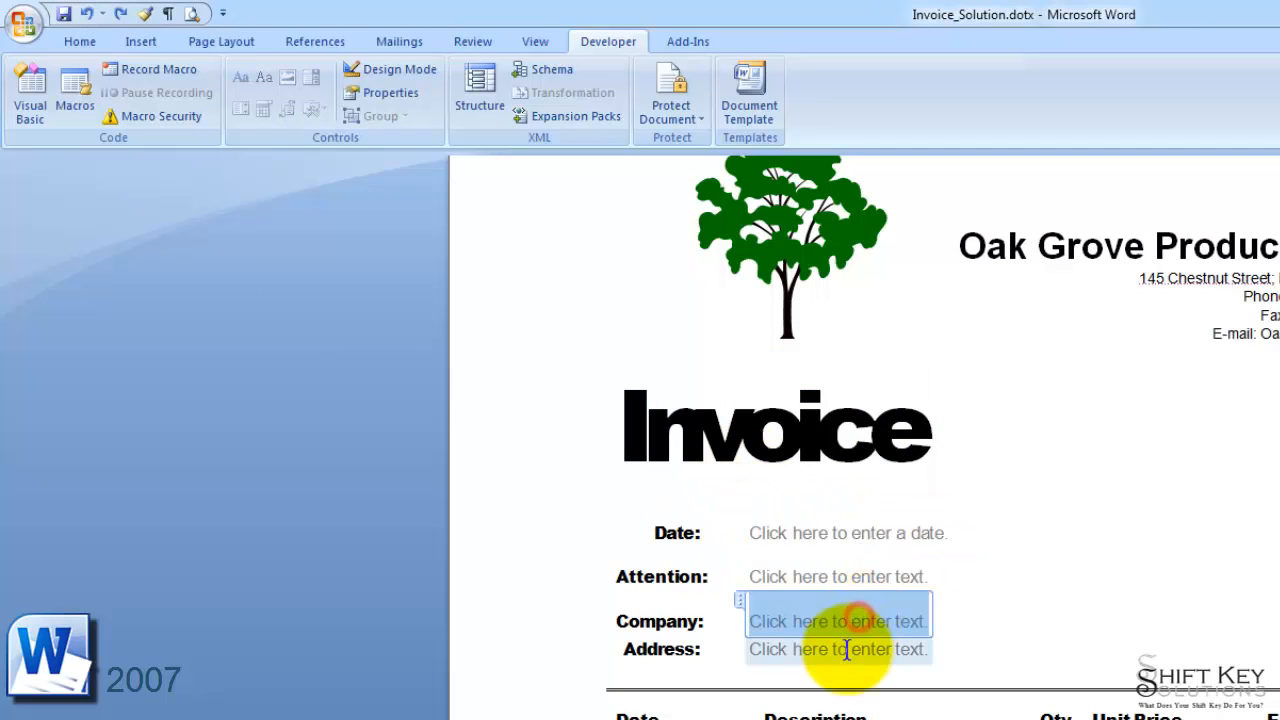
left_click(847, 649)
left_click(853, 531)
left_click(1000, 453)
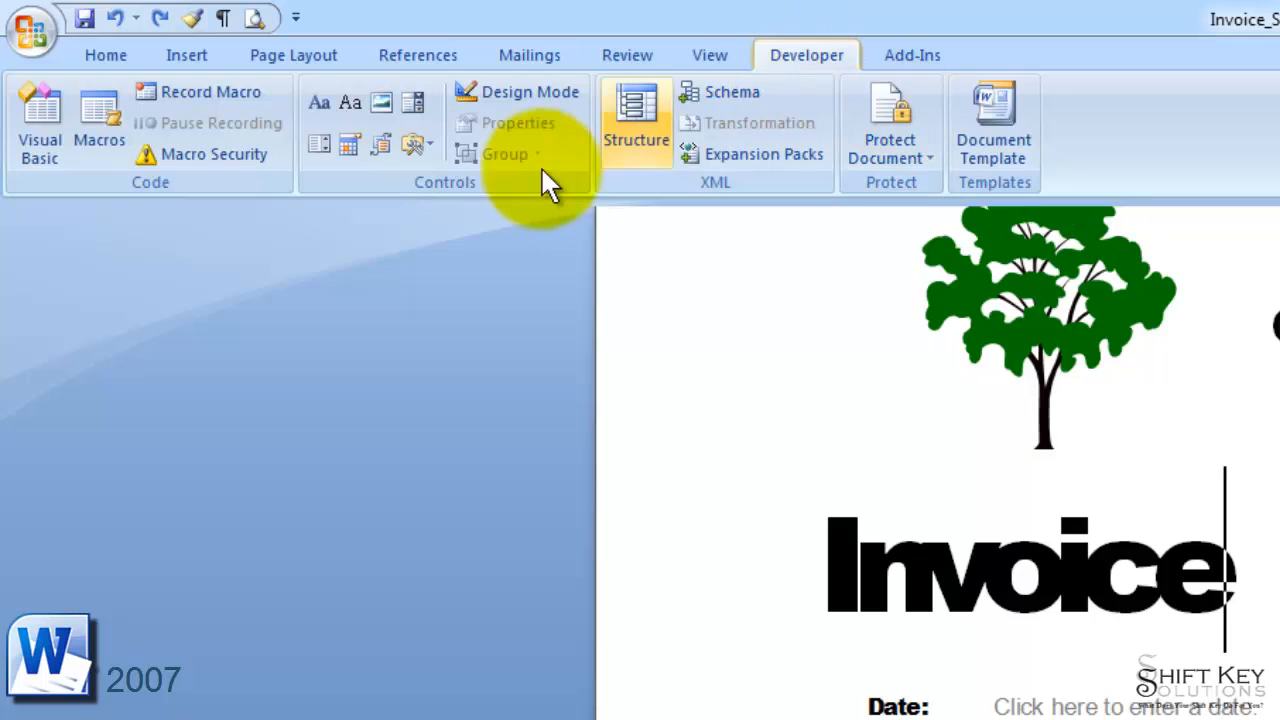
Restrict the invoice's editing to Filling in forms in the Restrict Formatting and Editing pane
left_click(623, 58)
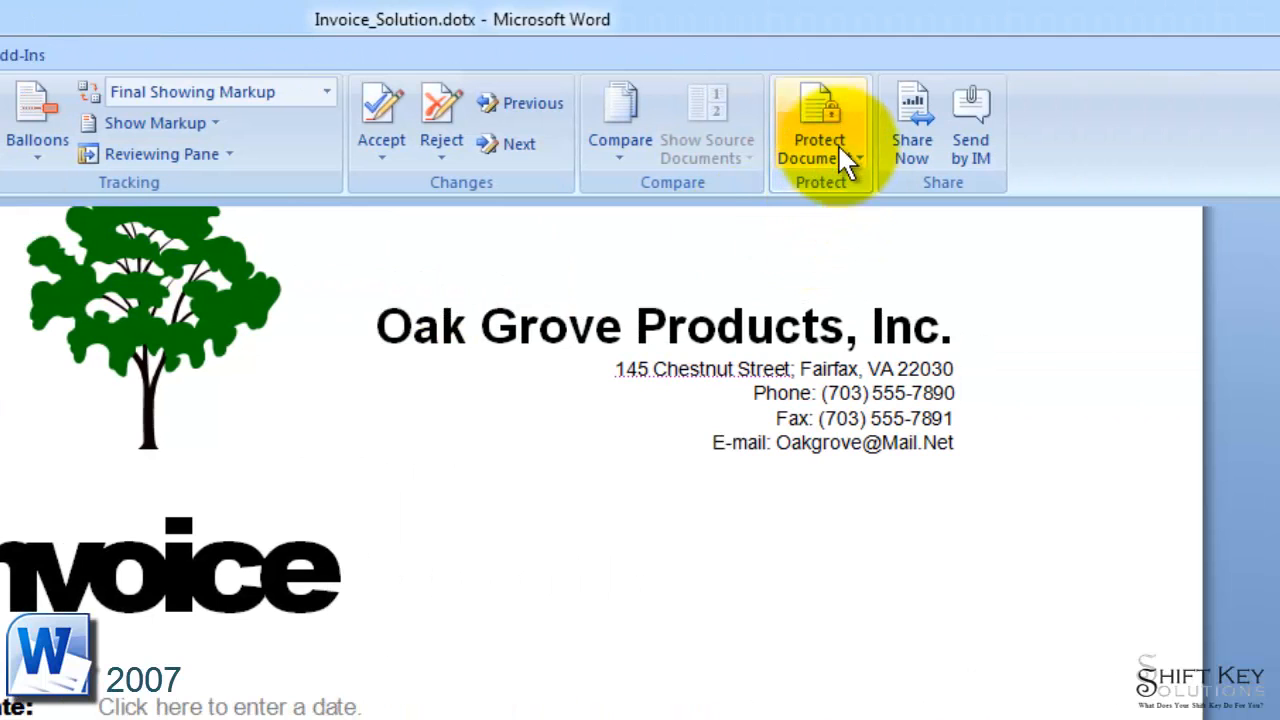
left_click(837, 136)
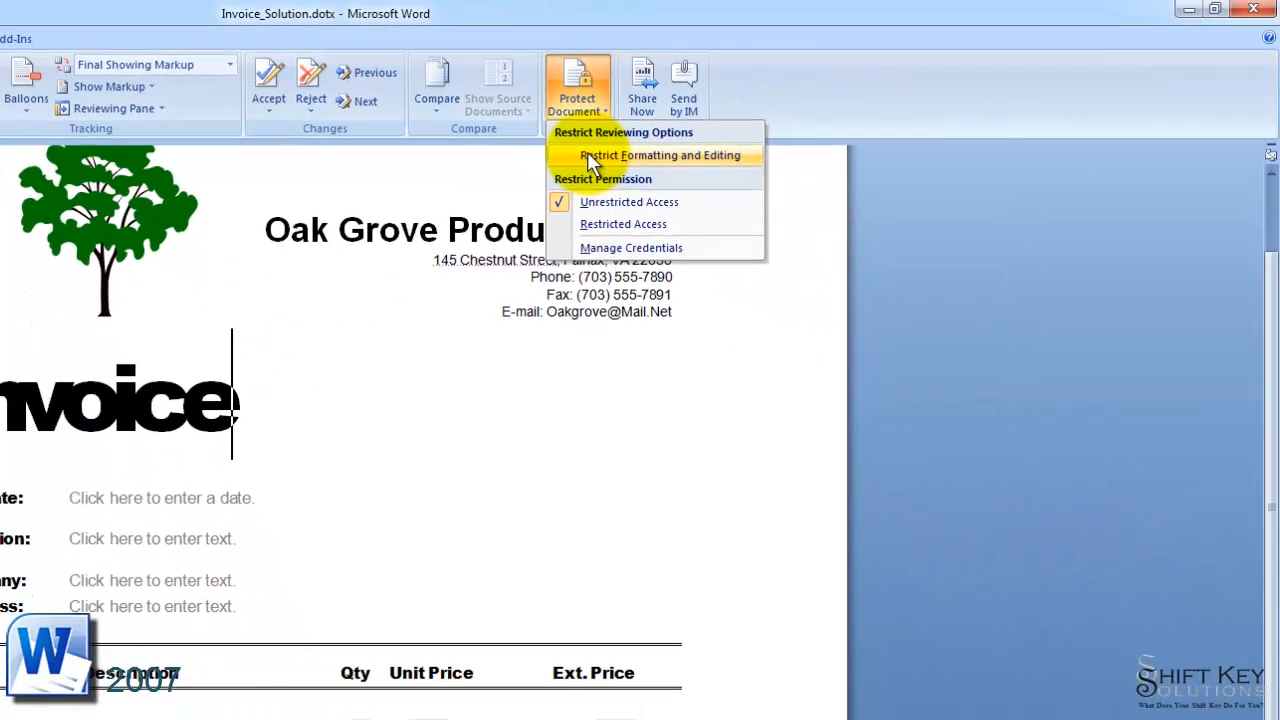
left_click(587, 155)
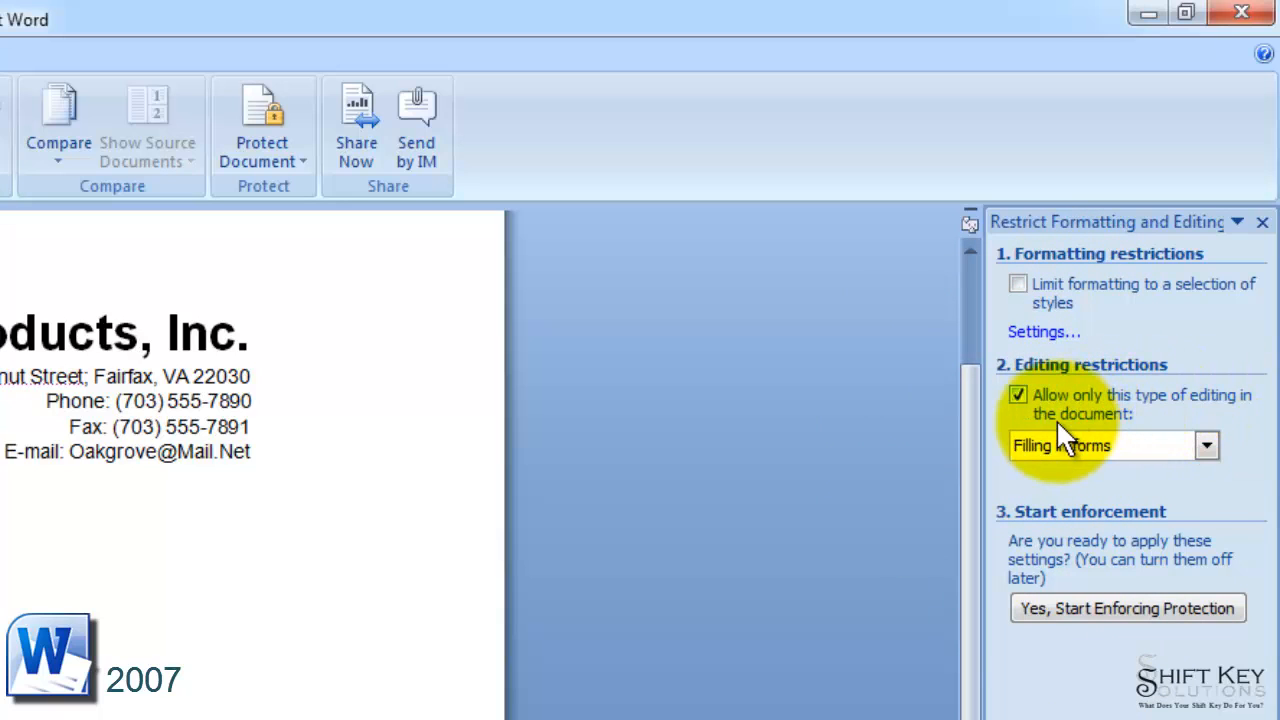
left_click(1207, 446)
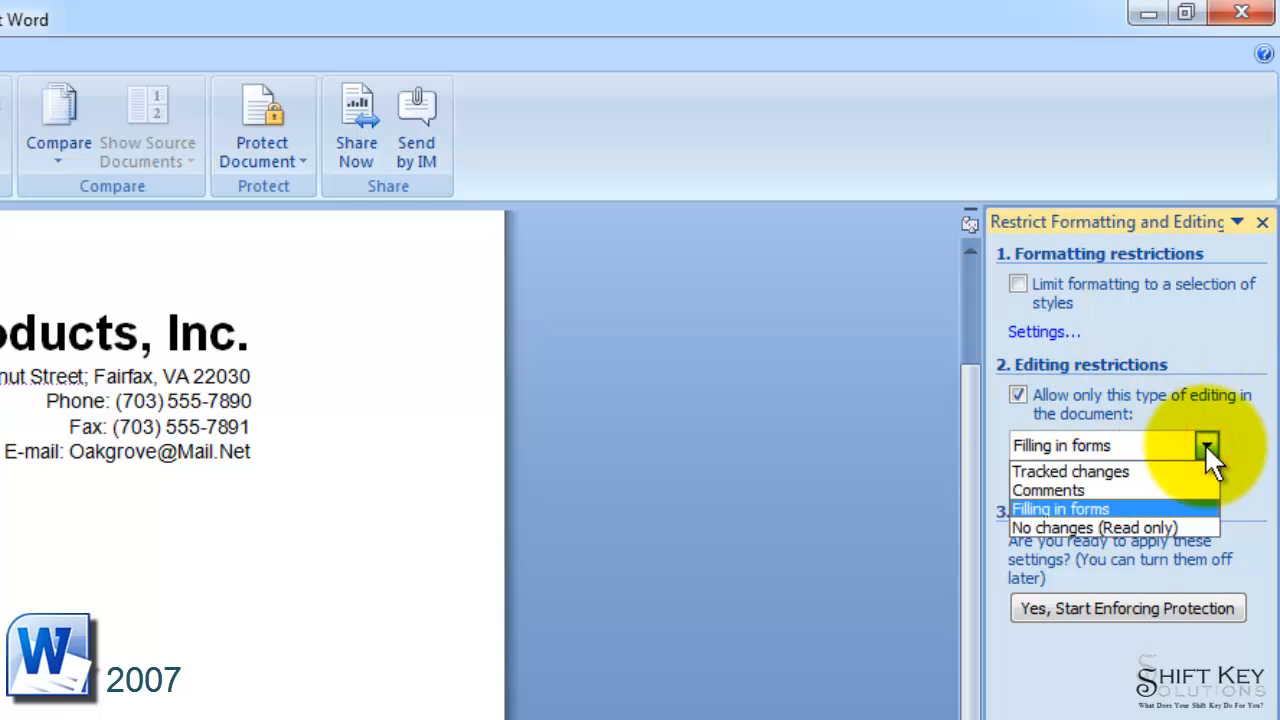
left_click(1103, 509)
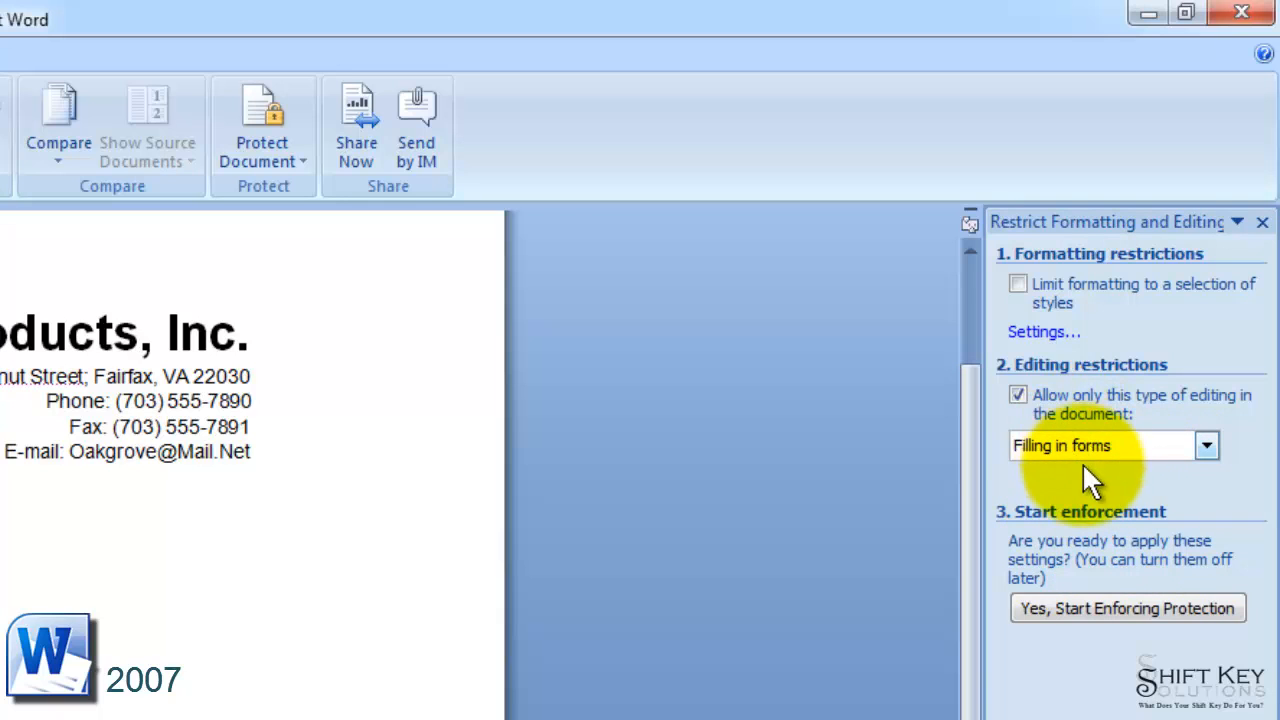
left_click(1158, 608)
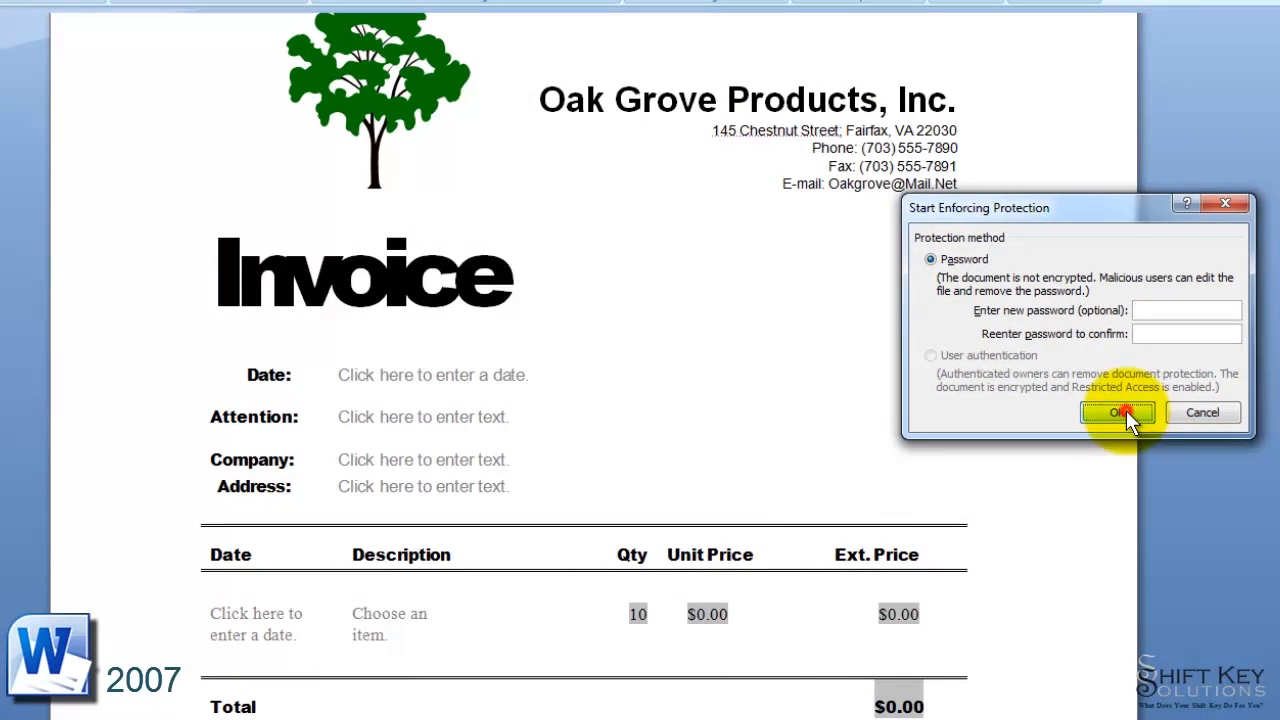
left_click(648, 553)
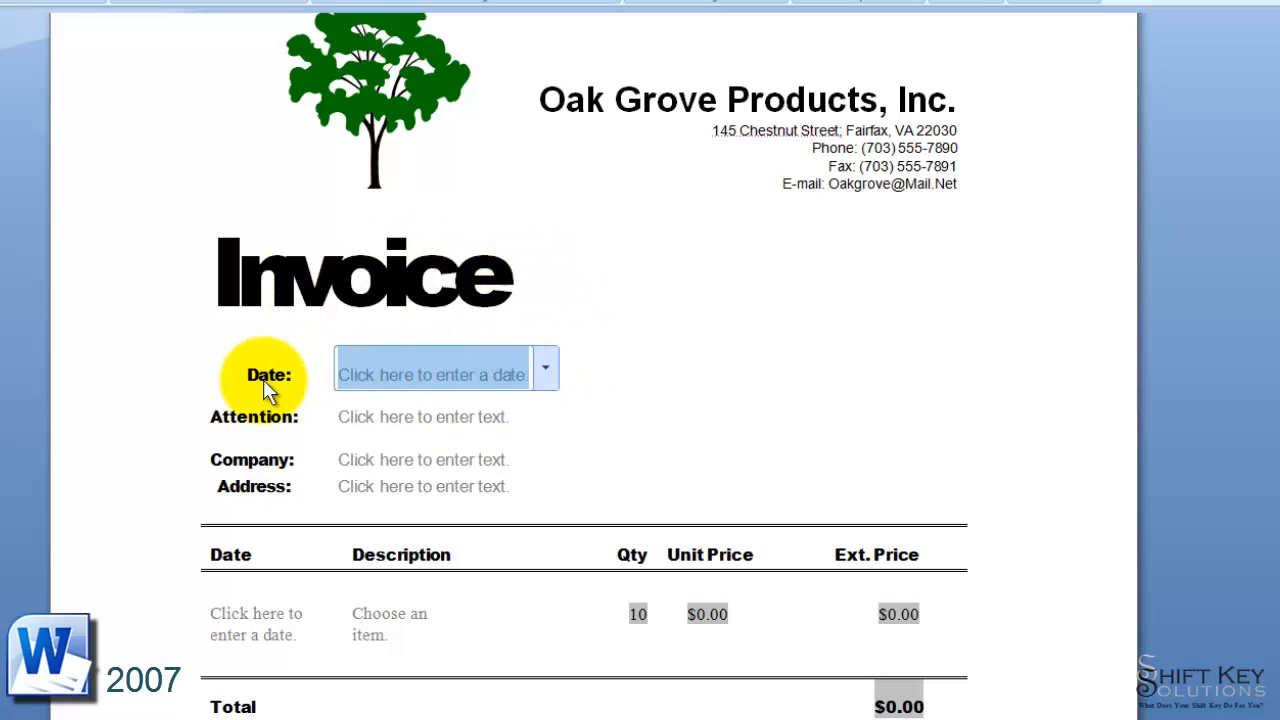
left_click(755, 95)
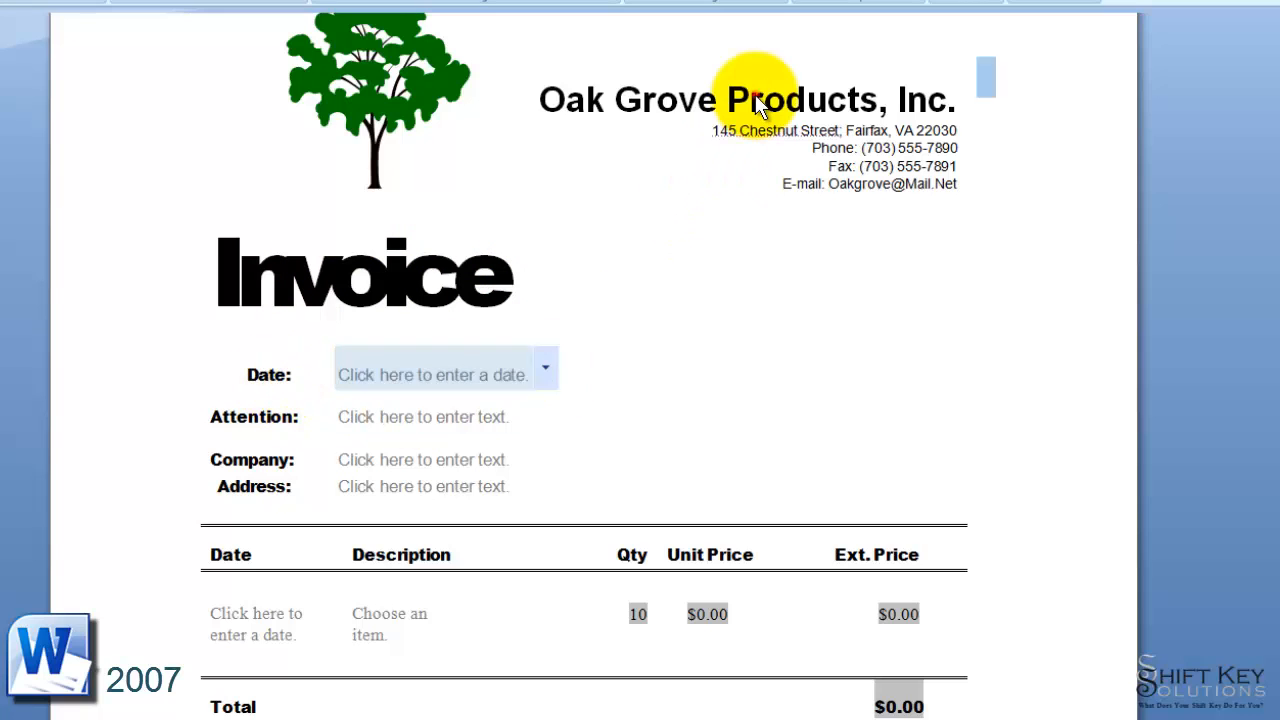
left_click(856, 110)
left_click(362, 121)
left_click(743, 154)
left_click(430, 291)
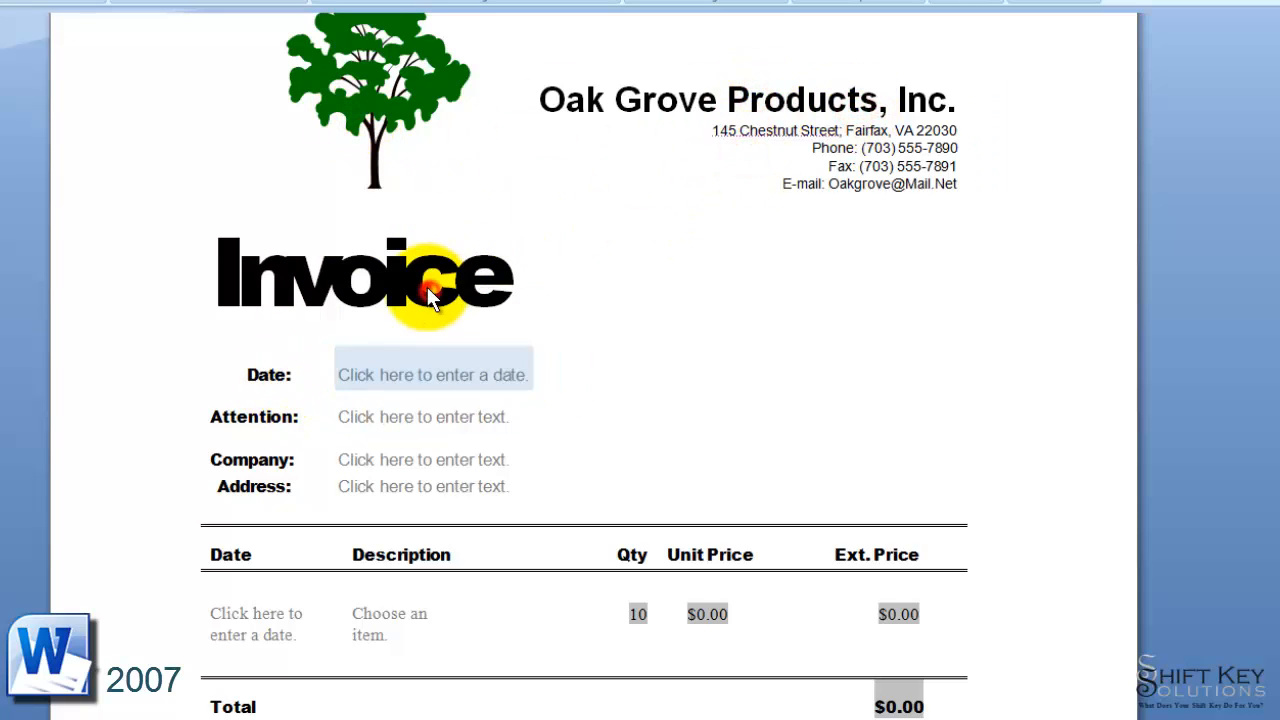
left_click(779, 67)
left_click(855, 167)
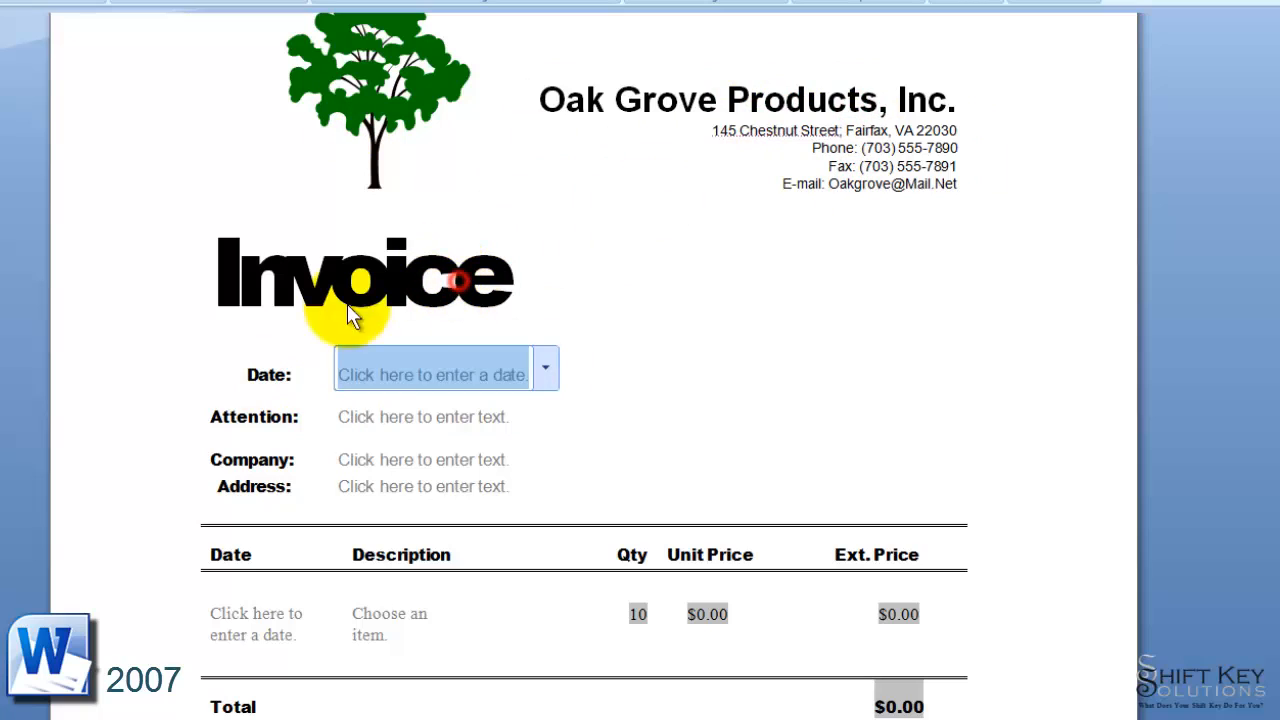
left_click(241, 414)
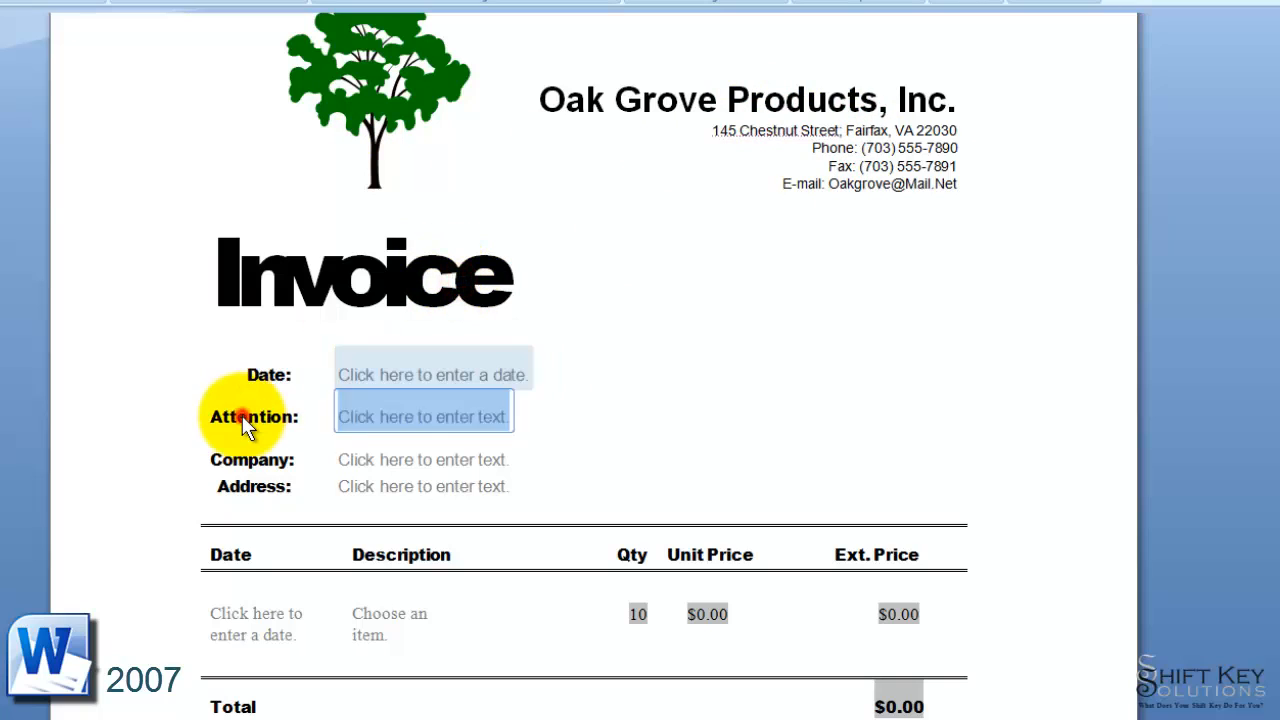
left_click(422, 364)
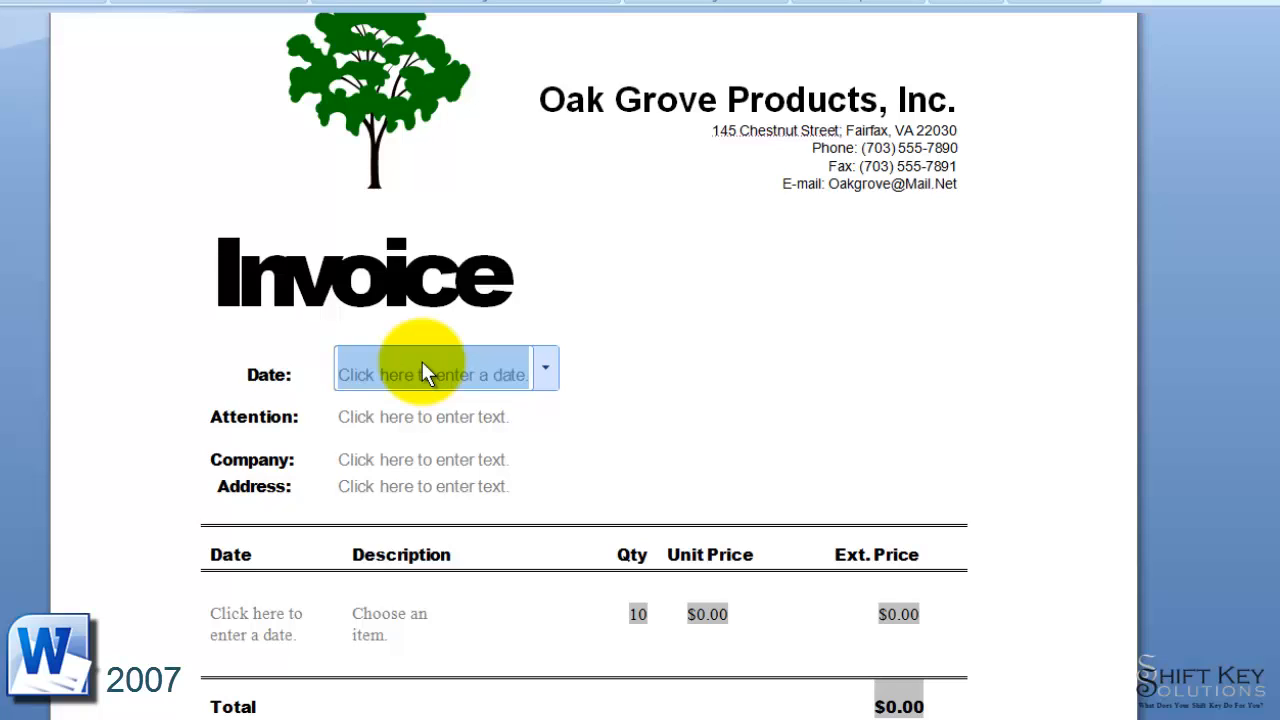
Set the invoice Date to today, 7/18/2013, using the calendar's Today button
left_click(547, 373)
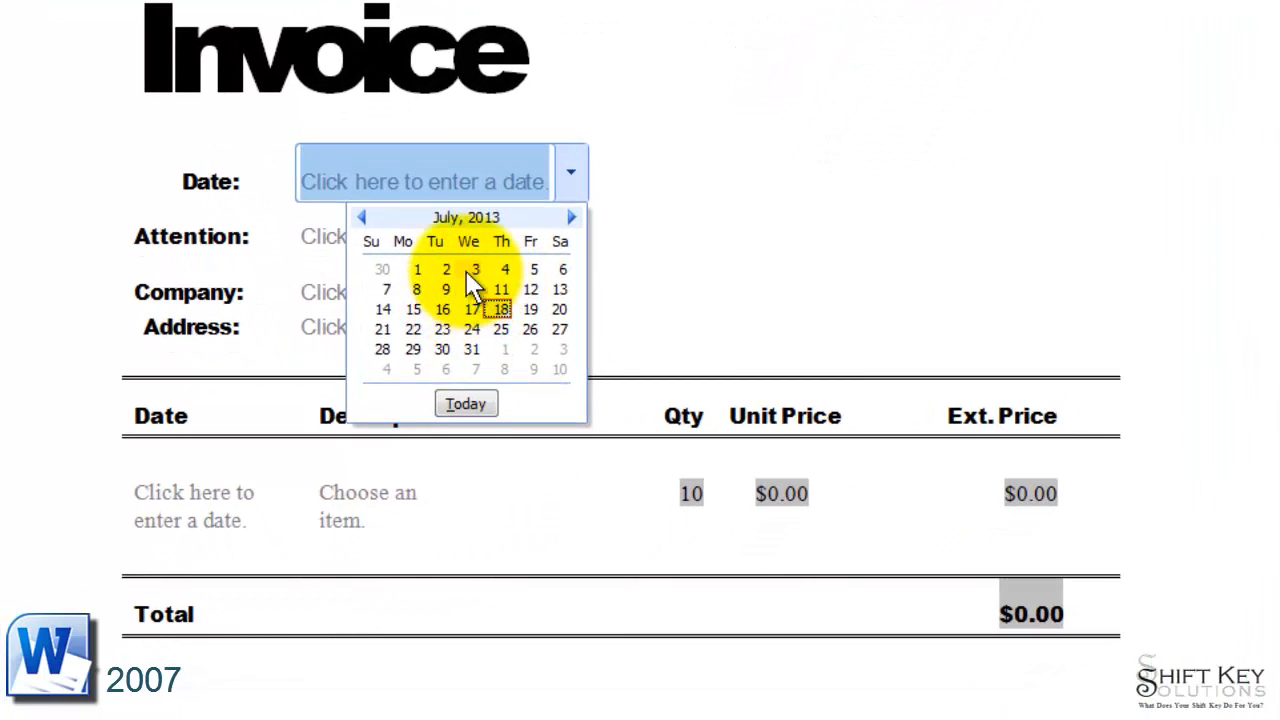
left_click(361, 217)
left_click(571, 217)
left_click(571, 217)
left_click(571, 217)
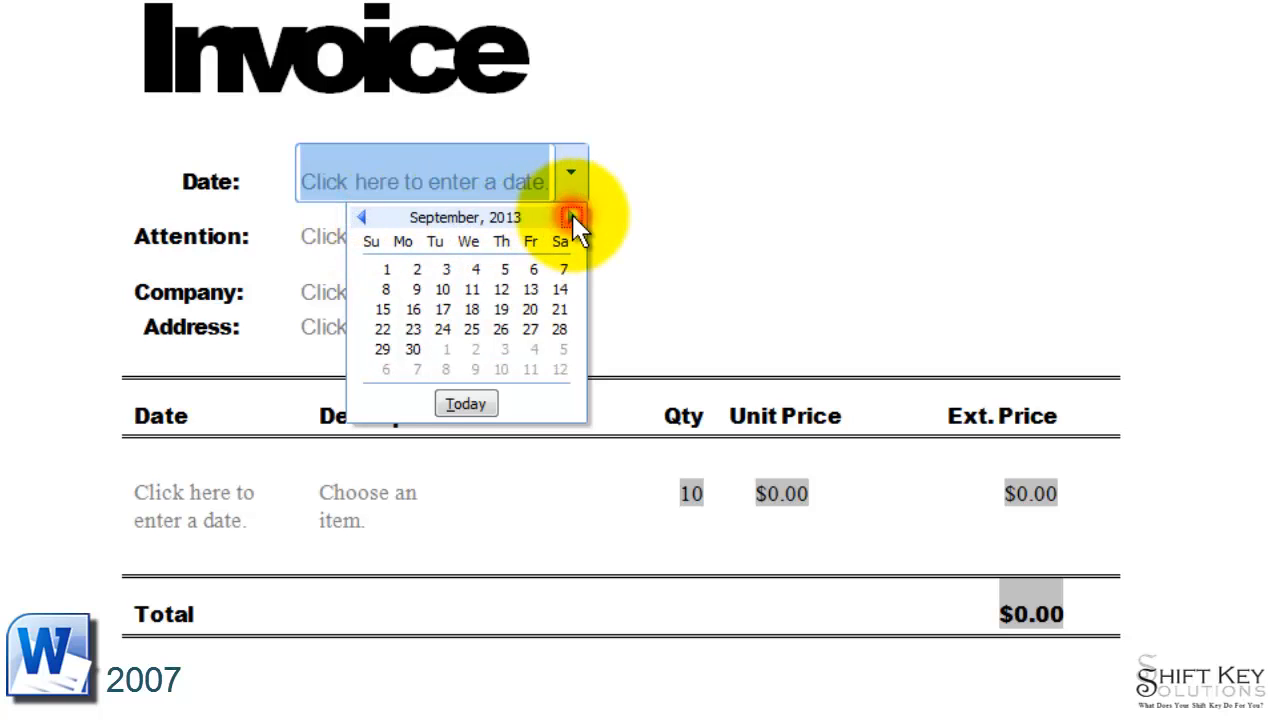
left_click(571, 217)
left_click(571, 217)
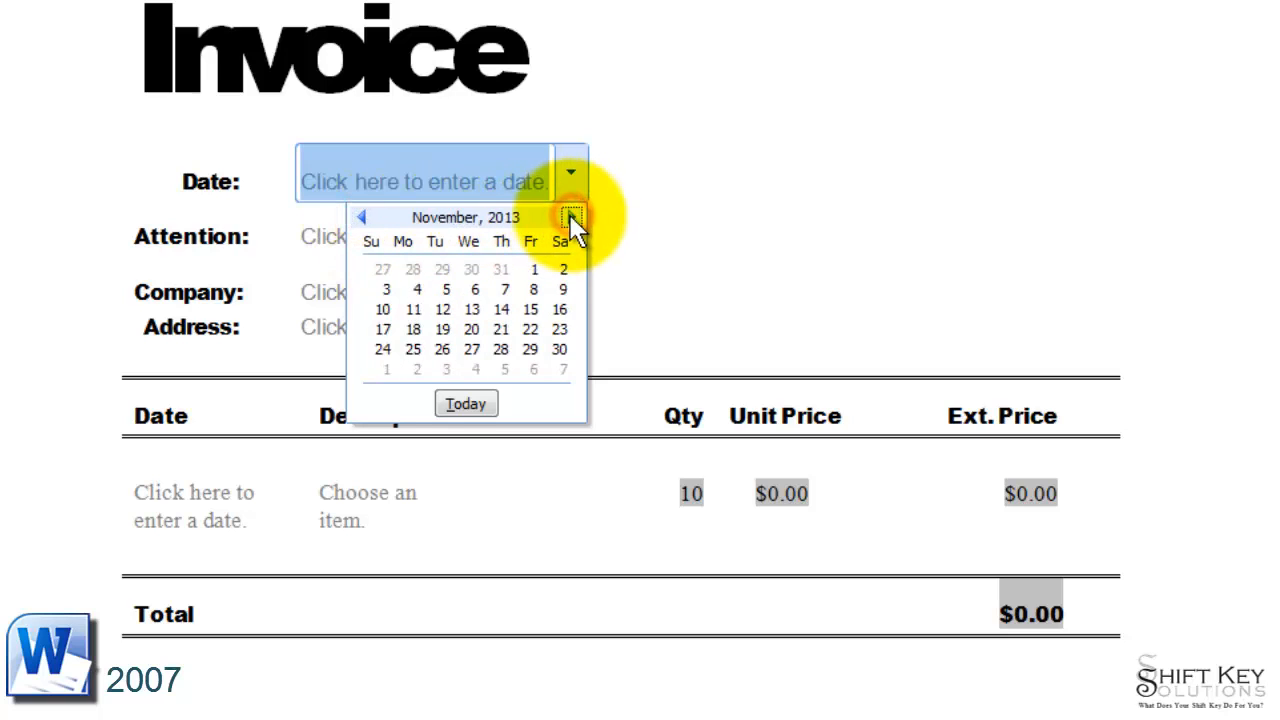
left_click(470, 413)
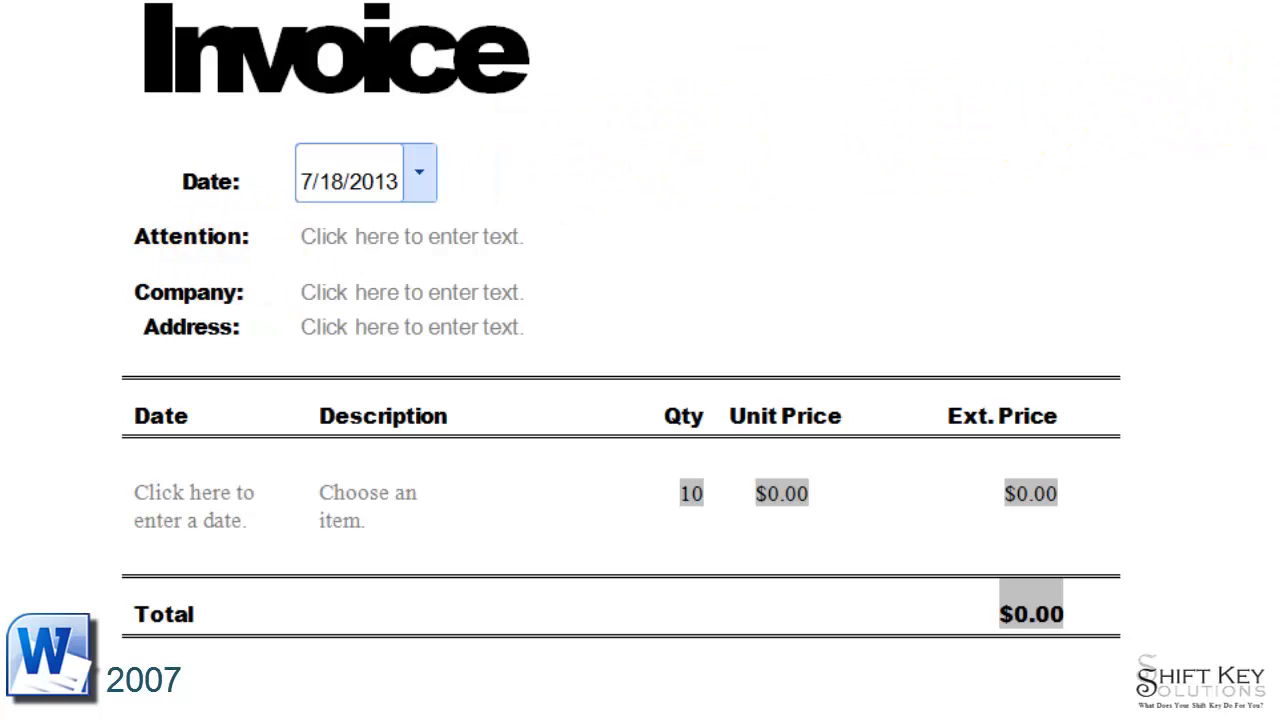
key("Tab")
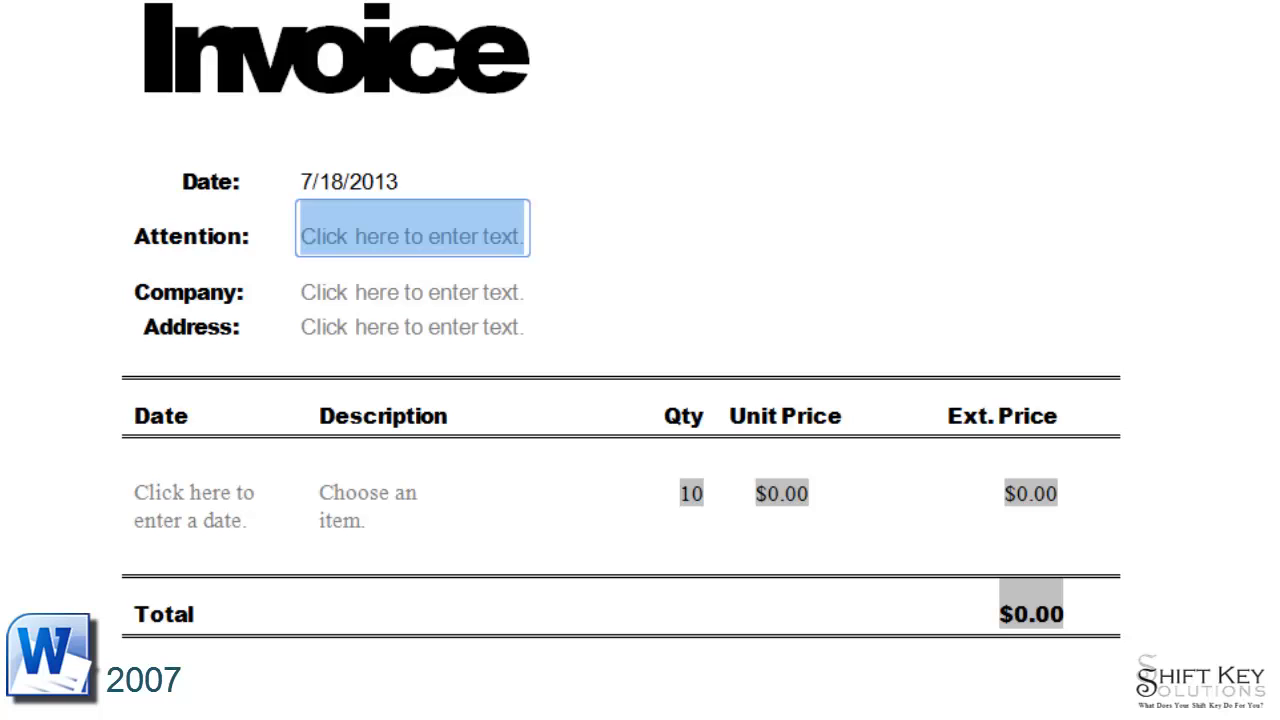
Enter the contact's name under Attention, Sacramento Suppliers as Company, and the customer's street address
type("Mr.")
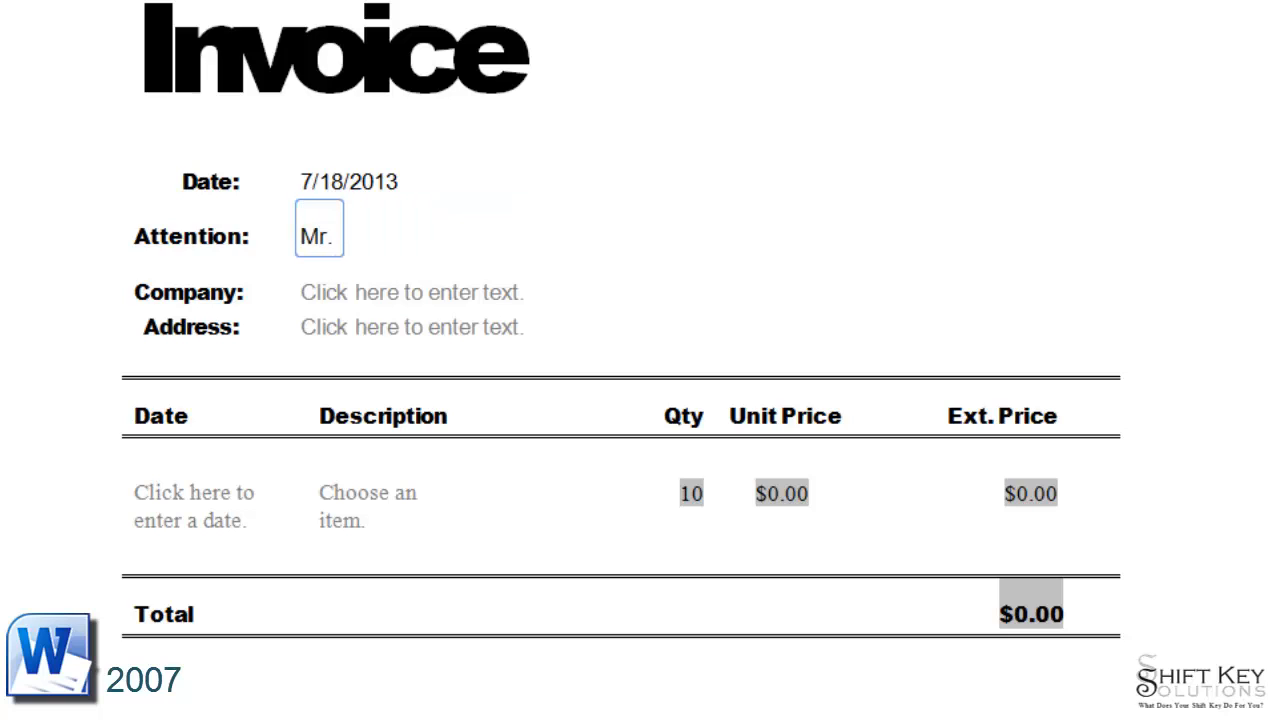
type(" Stephen Jones")
key("Tab")
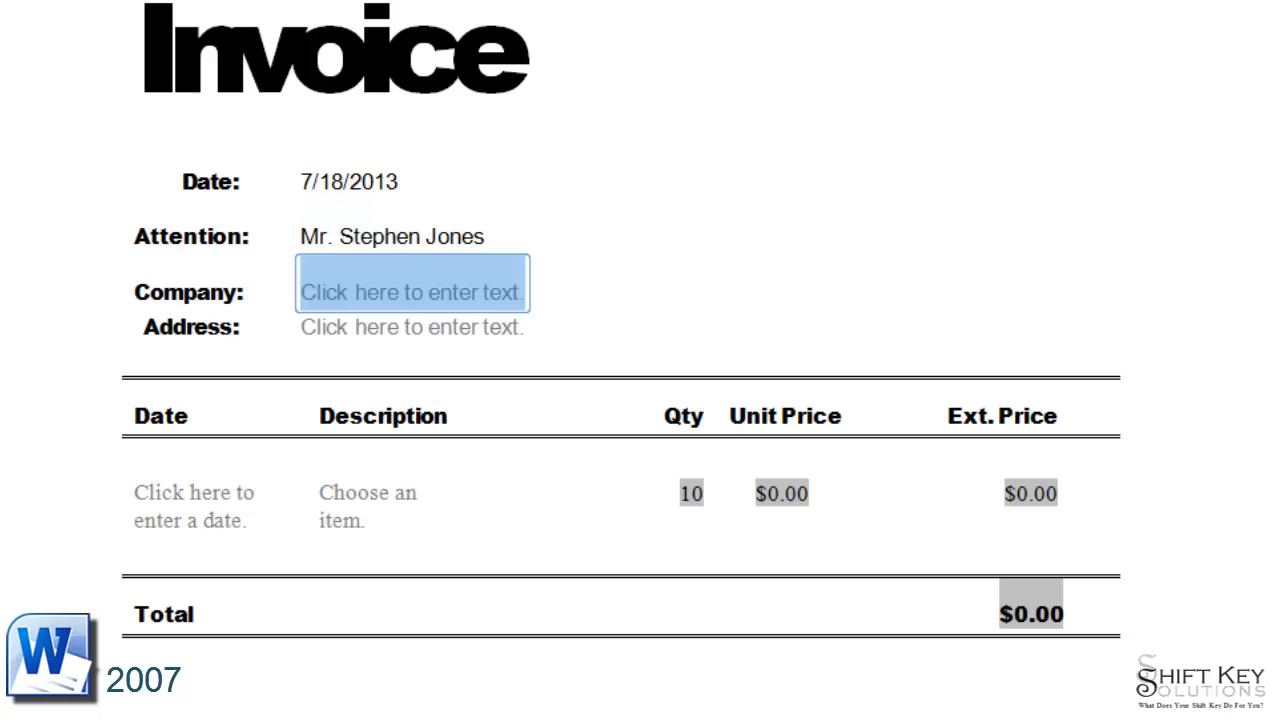
type("Sa")
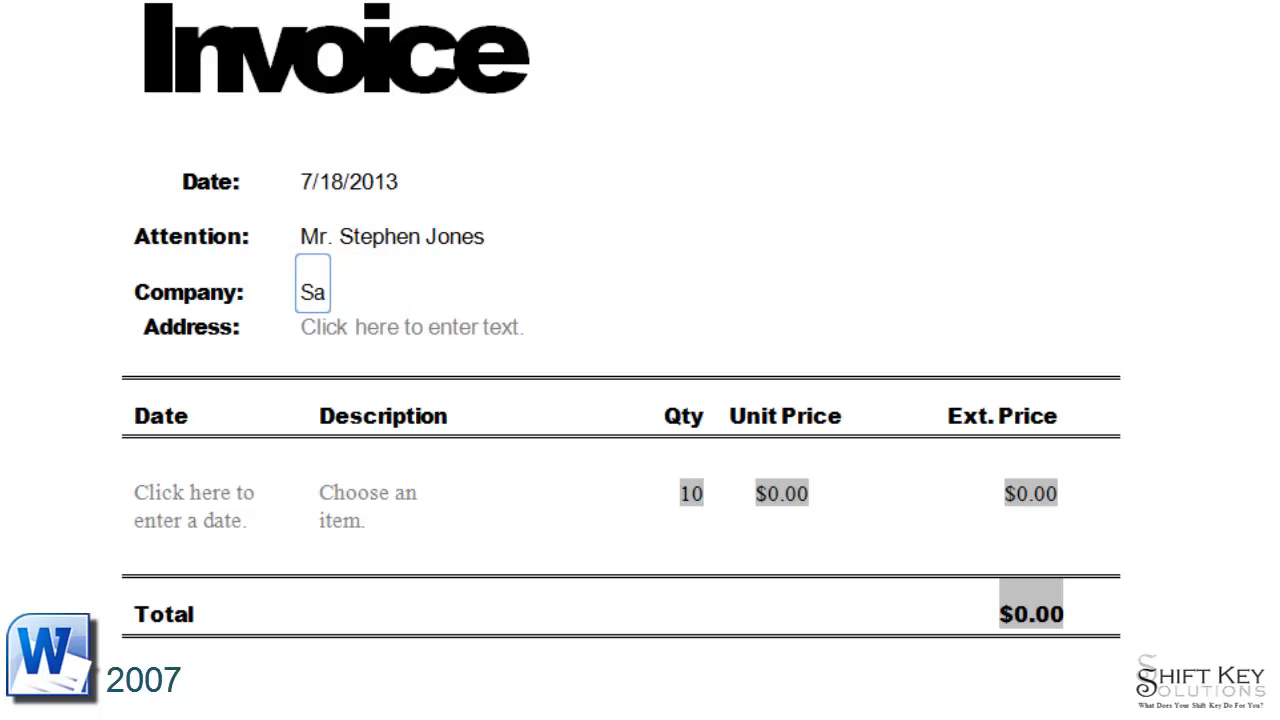
type("cramento Suppliers")
key("Tab")
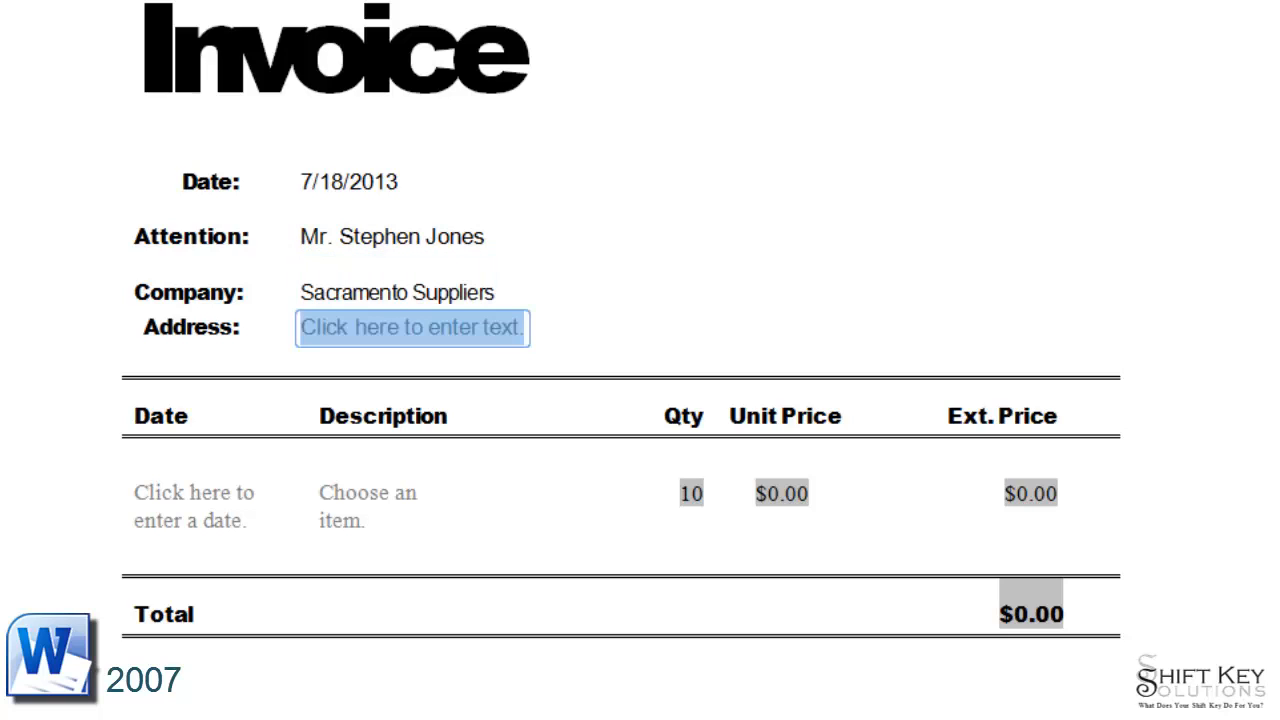
type("5525 S Capital Mall Ave., Sacramento, CA 95655")
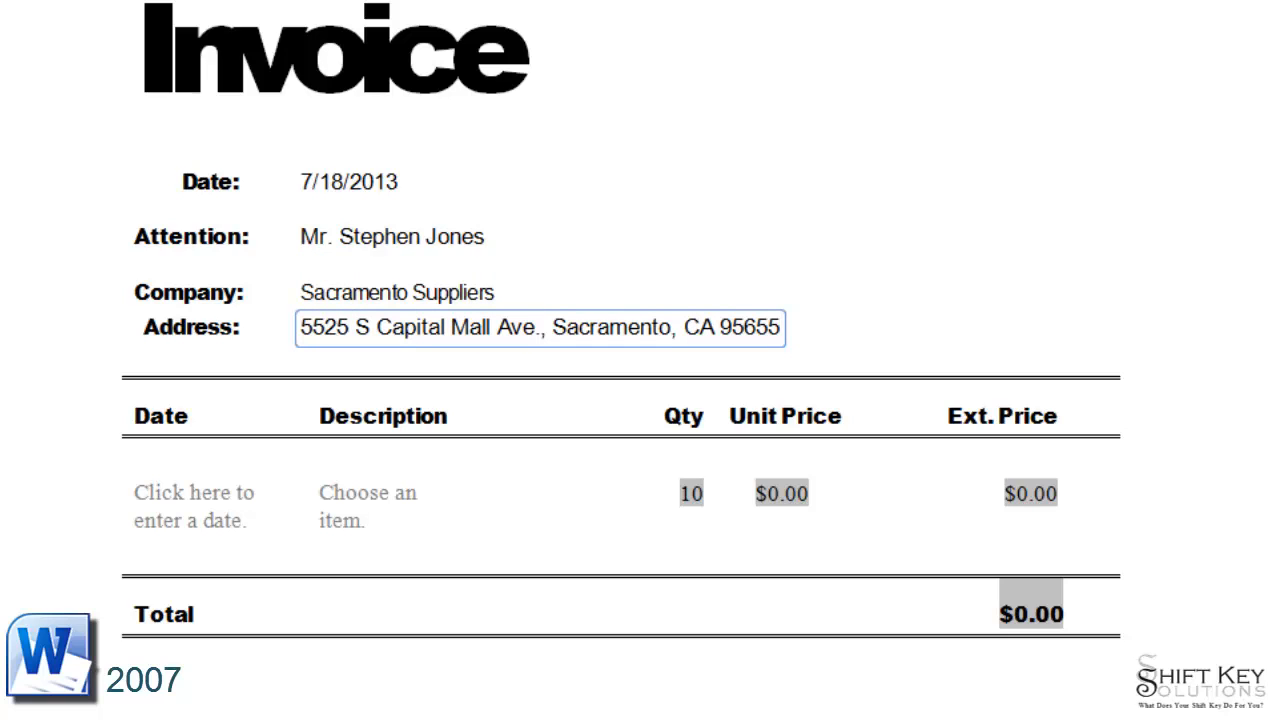
key("Tab")
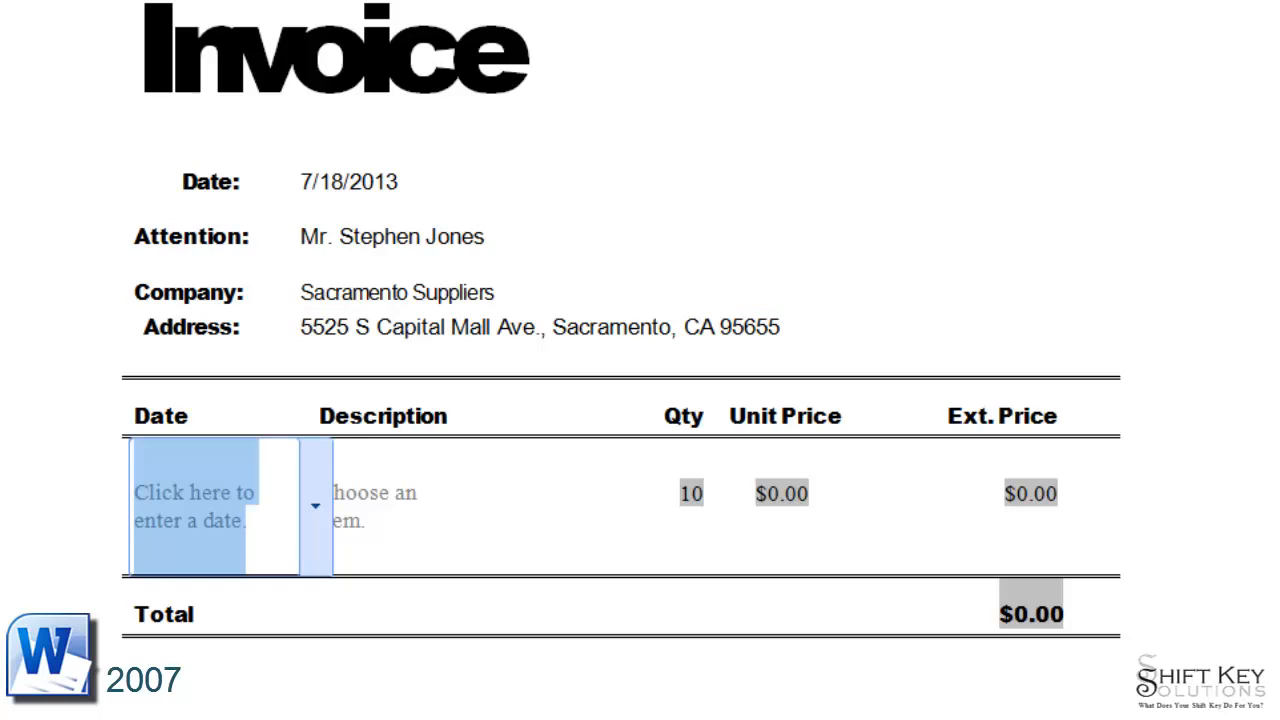
Enter 7/18/2013 as the line-item date, confirming it with Today in the calendar
type("7")
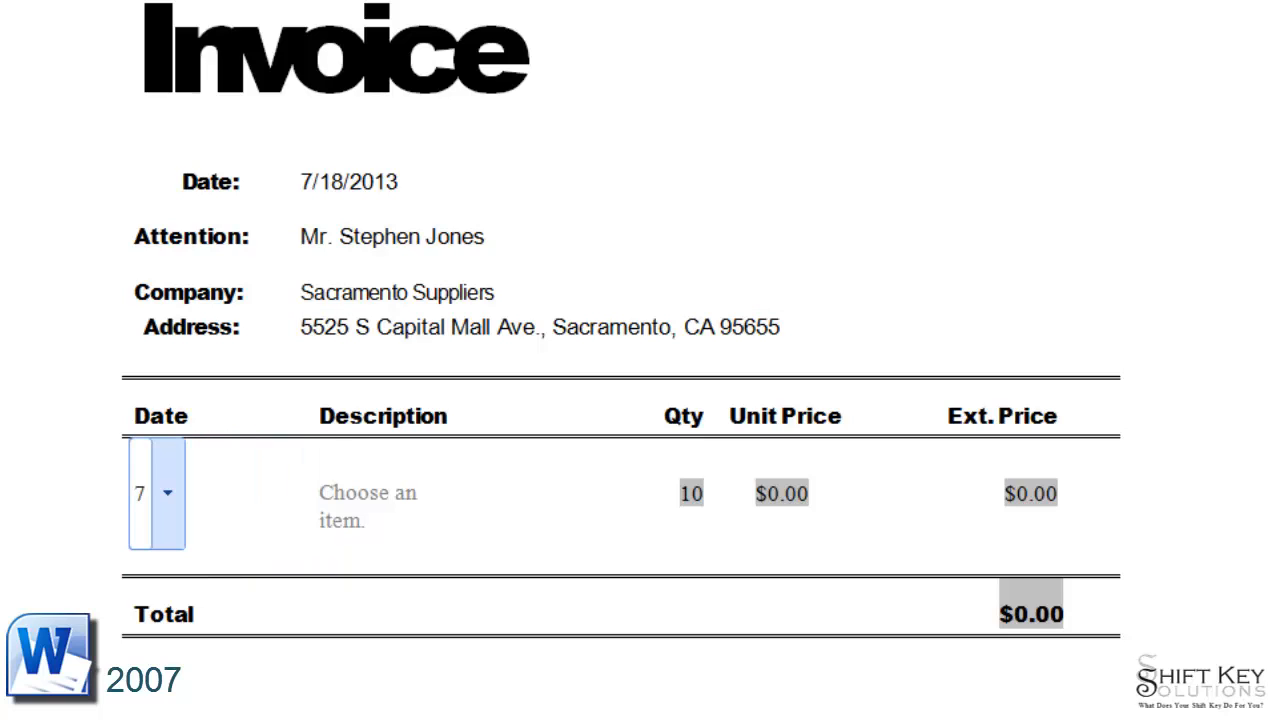
type("/18/2013")
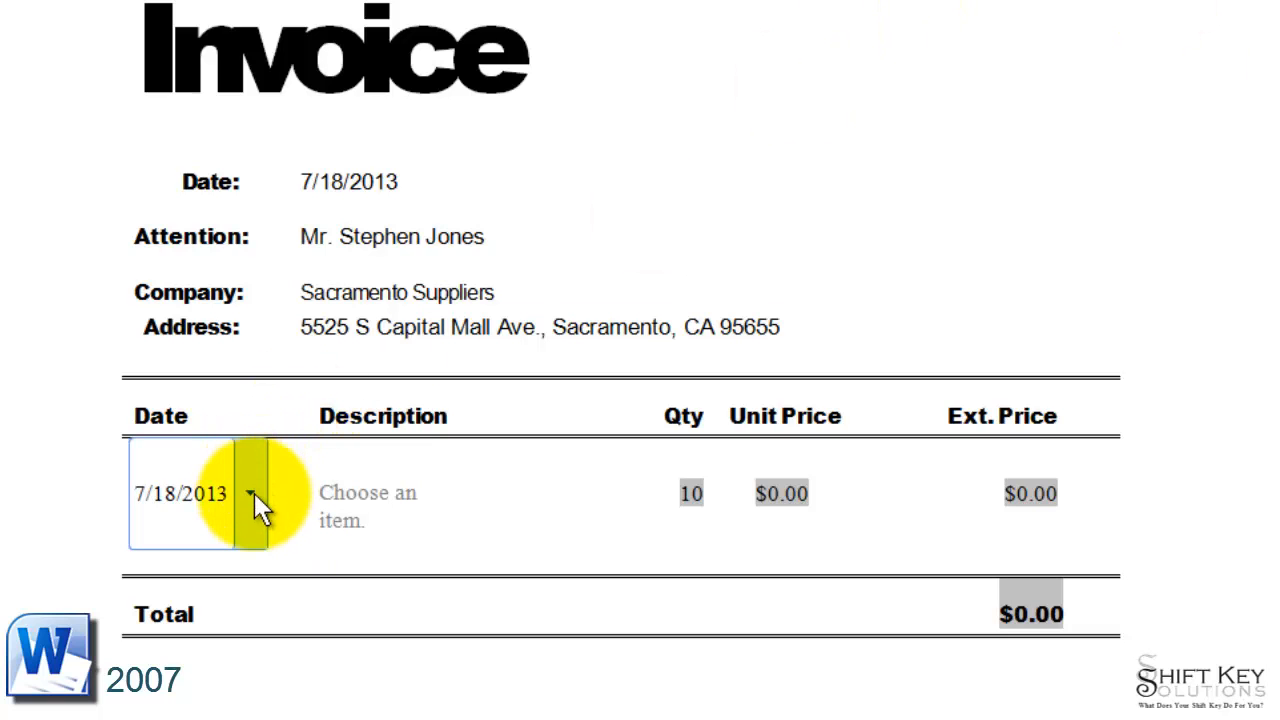
left_click(254, 493)
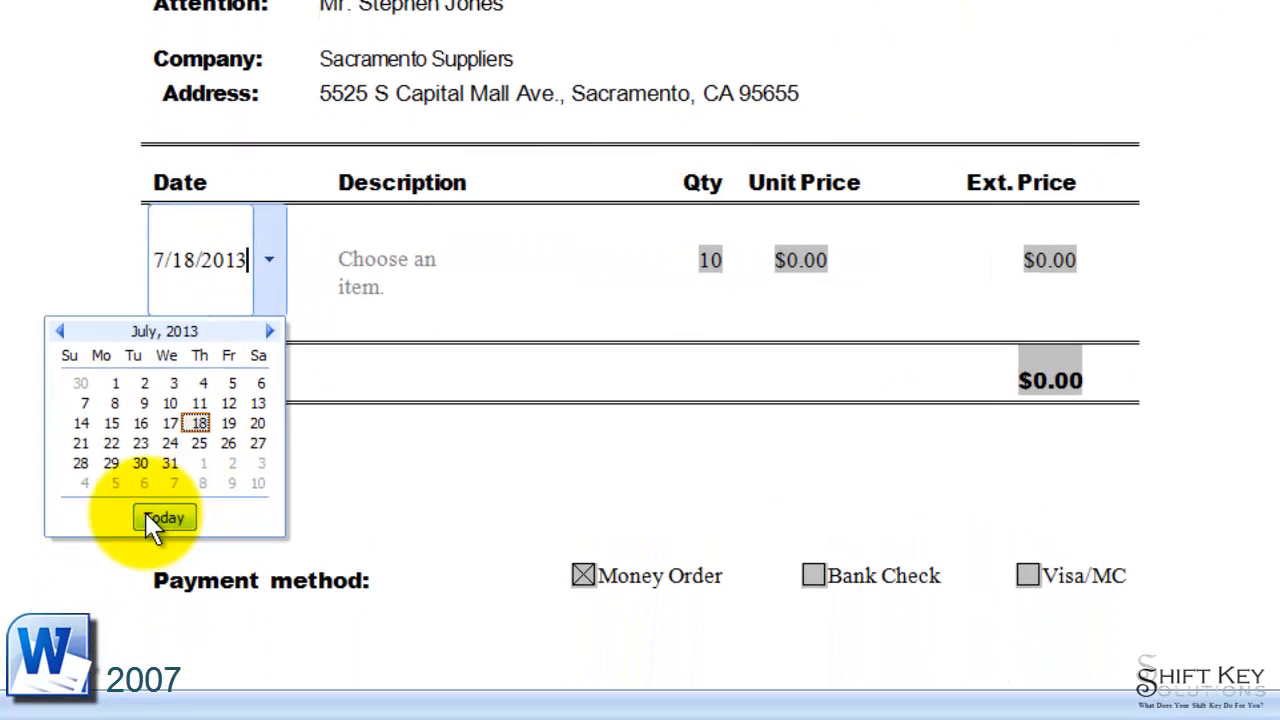
left_click(155, 518)
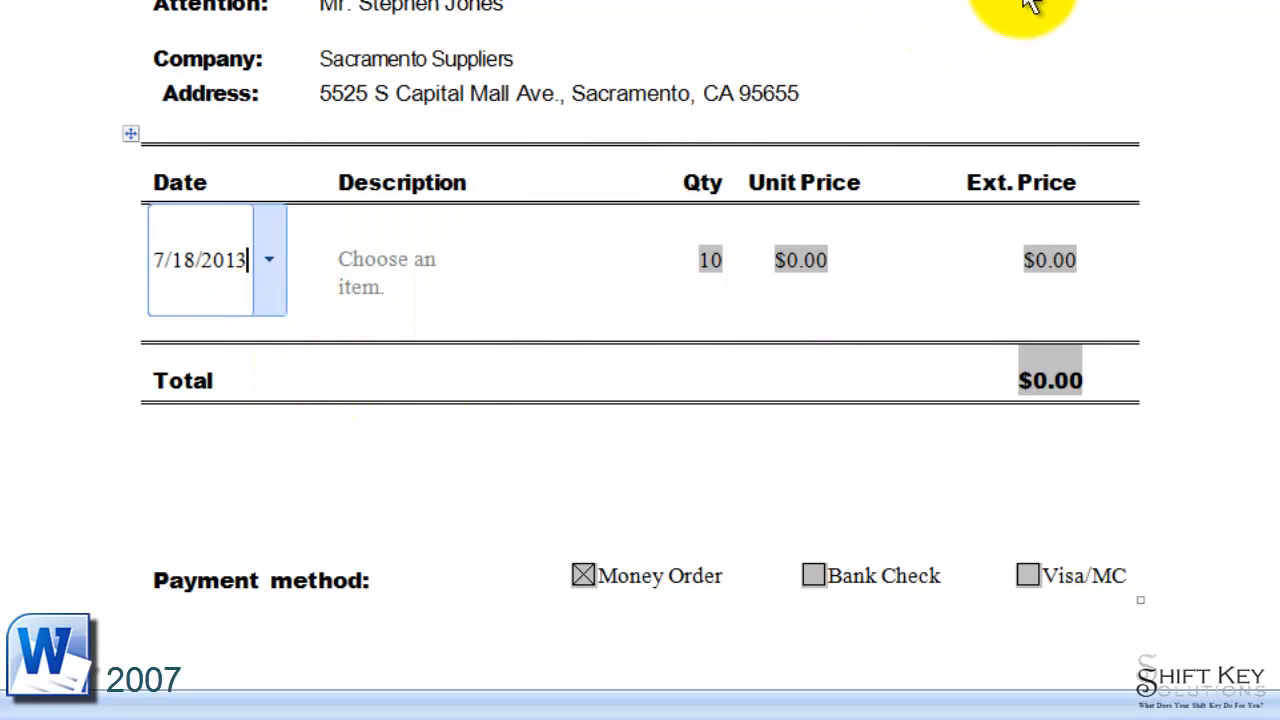
key("Tab")
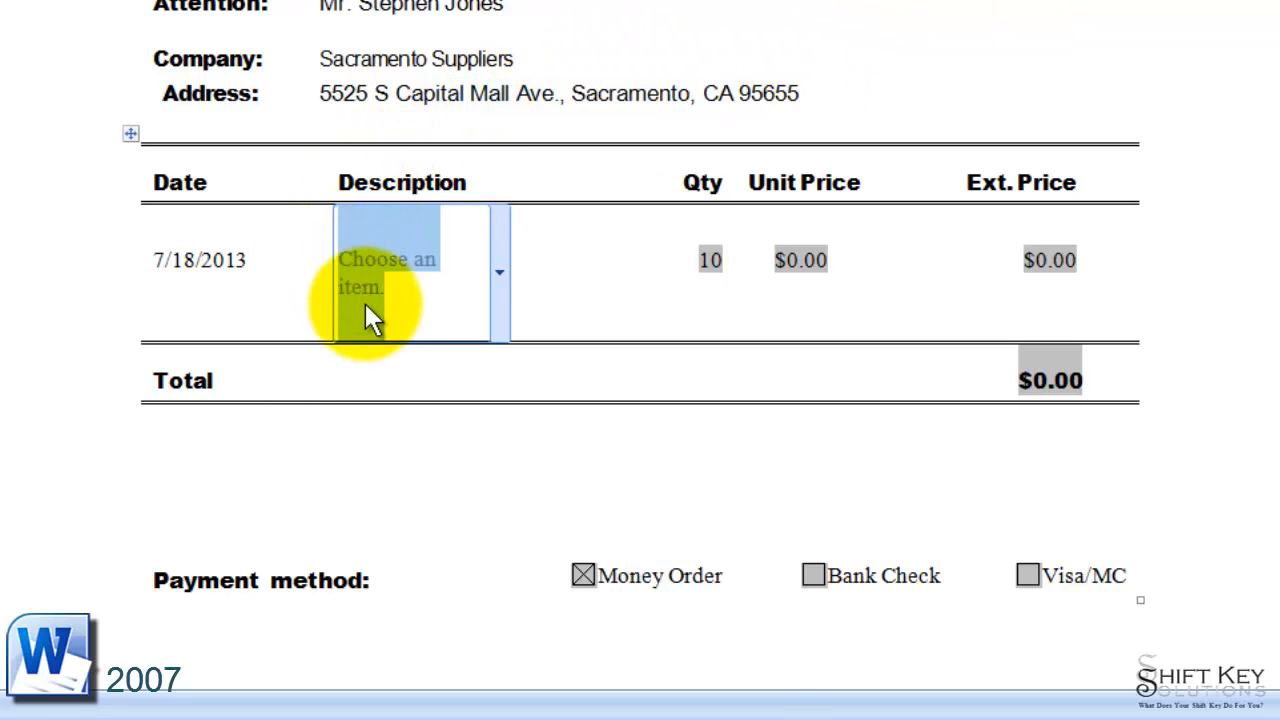
Choose Crocus from the line item's Description drop-down list
left_click(501, 277)
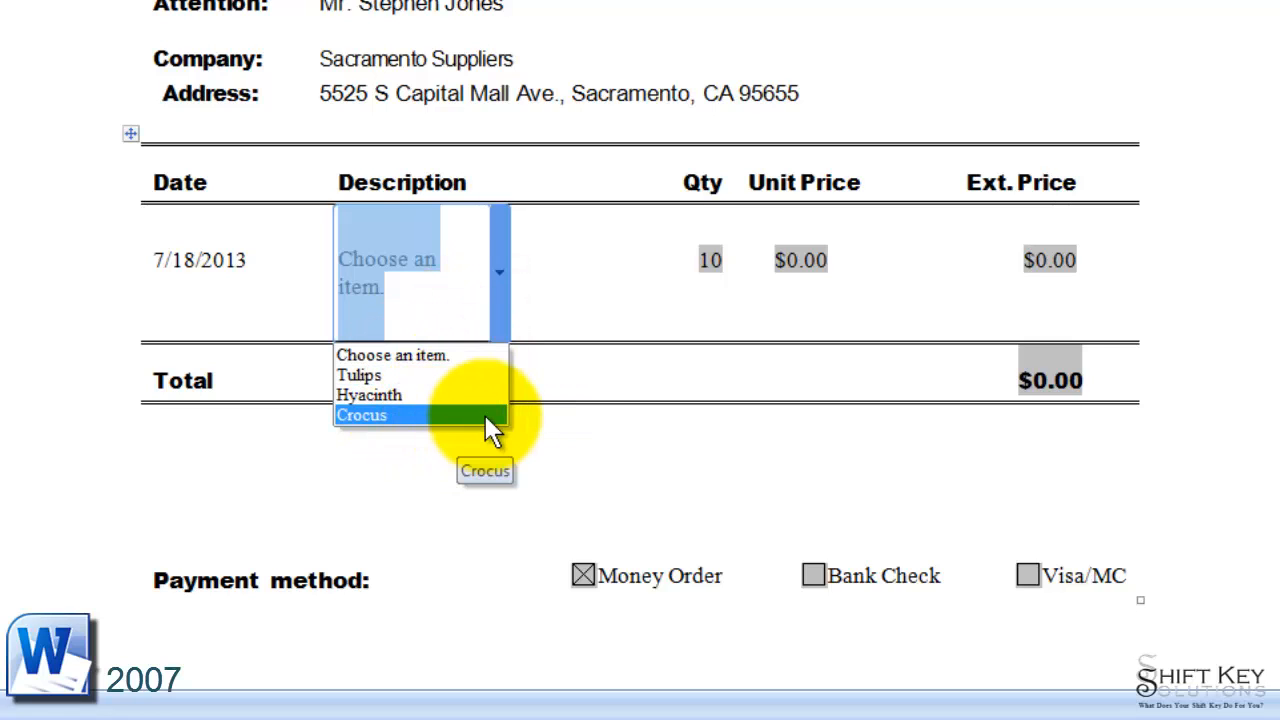
left_click(428, 416)
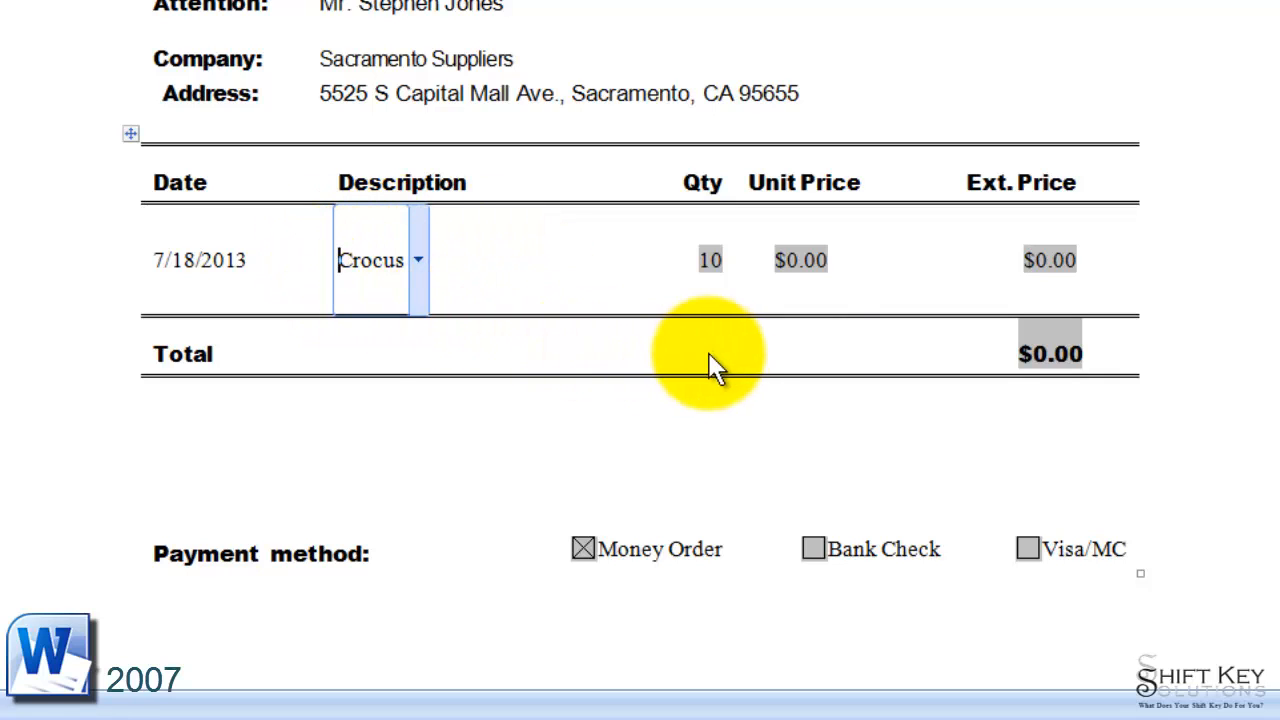
left_click(800, 262)
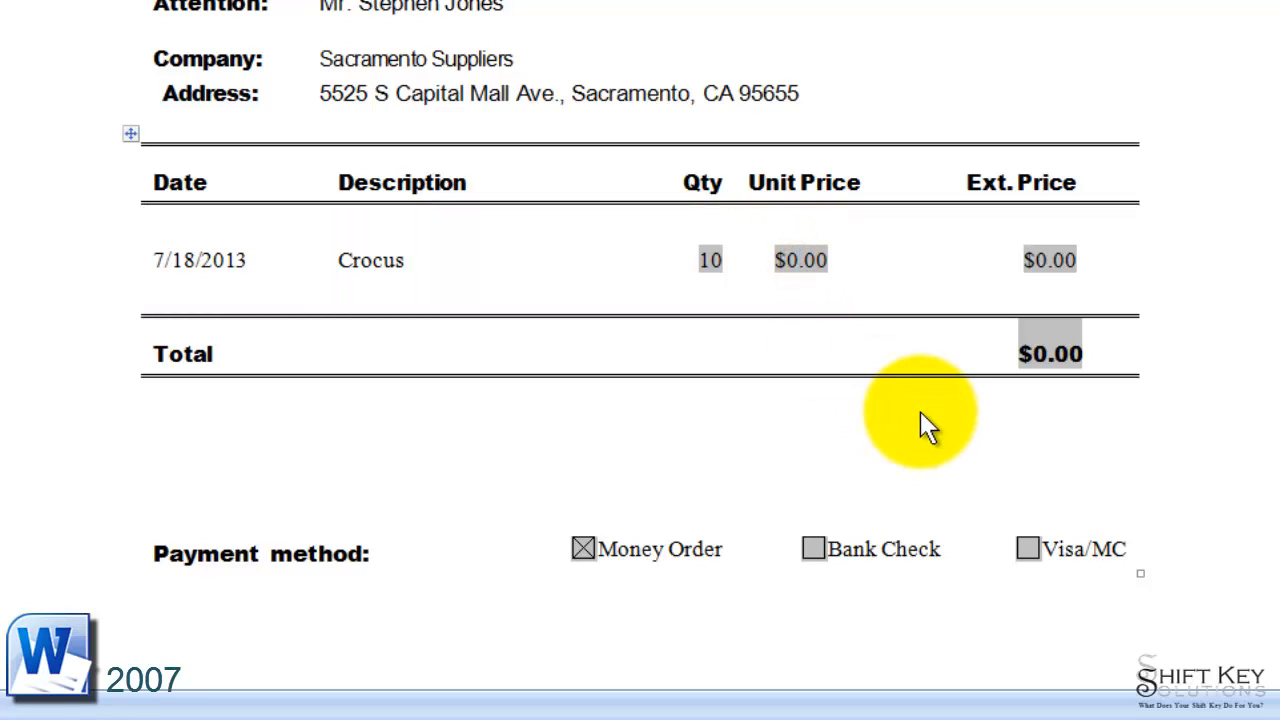
Change the Crocus line's Unit Price to $1.50
type("1")
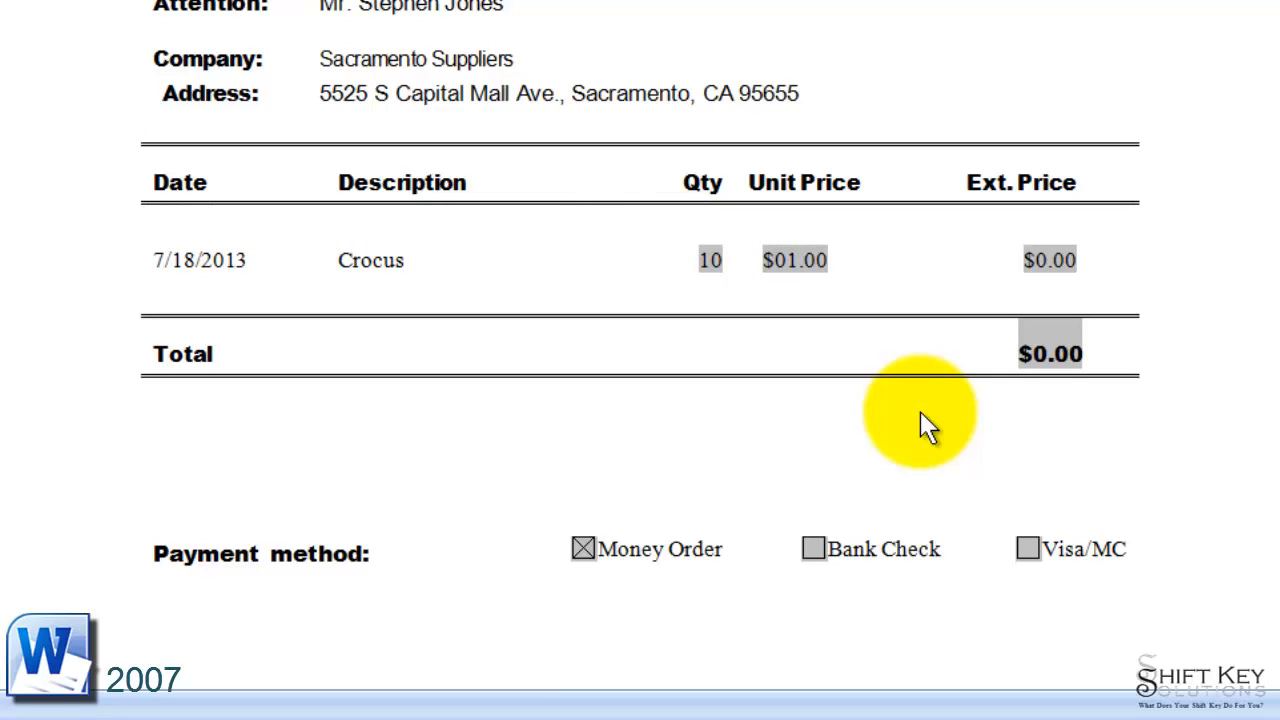
key("Left")
key("Left")
key("Left")
key("Right")
key("Right")
key("Left")
key("Left")
key("Left")
key("Right")
key("Right")
key("Right")
key("Right")
key("Left")
key("Left")
key("Left")
key("Left")
key("Right")
key("Right")
key("Right")
key("Right")
key("Delete")
type("5")
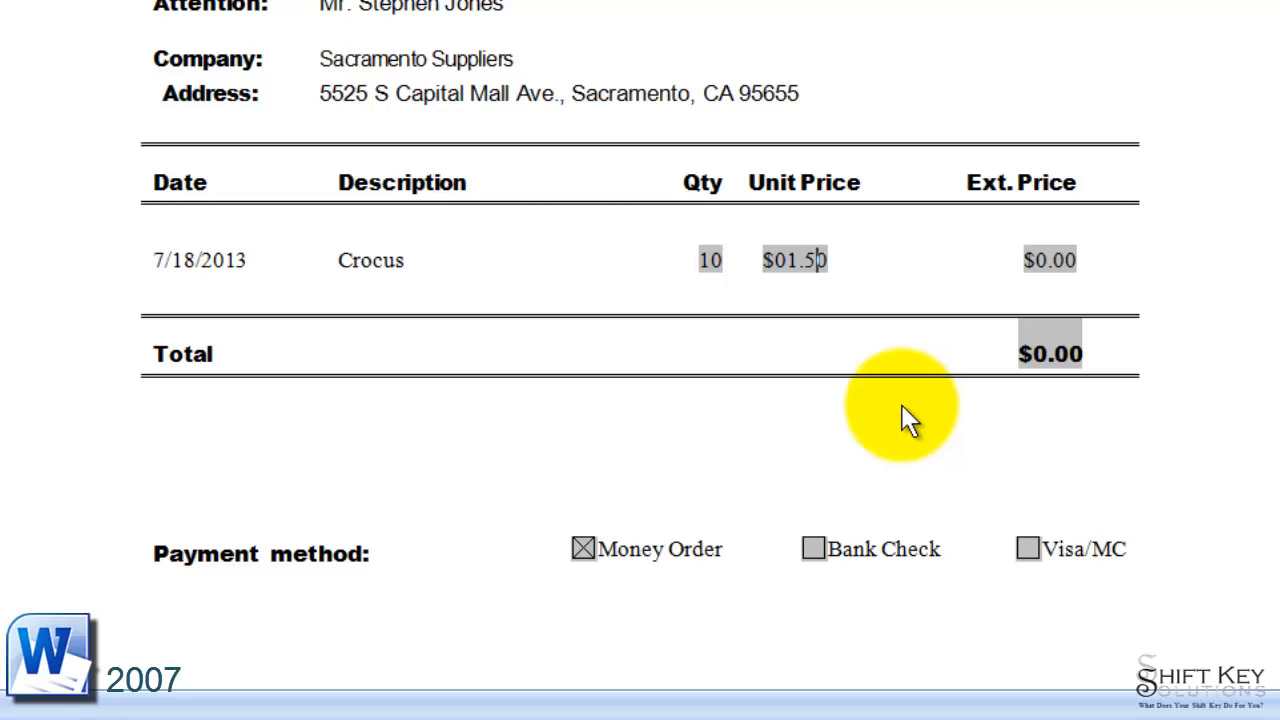
Change the line's quantity from 10 to 50
left_click(711, 250)
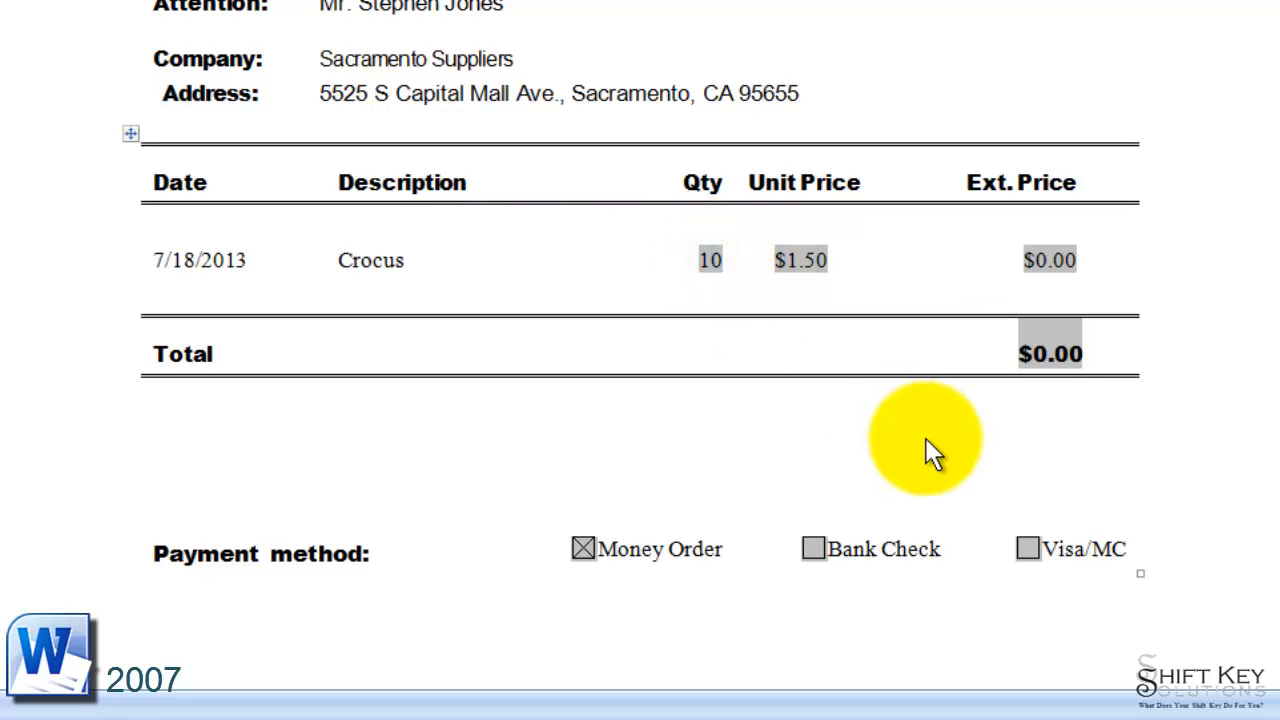
key("BackSpace")
type("5")
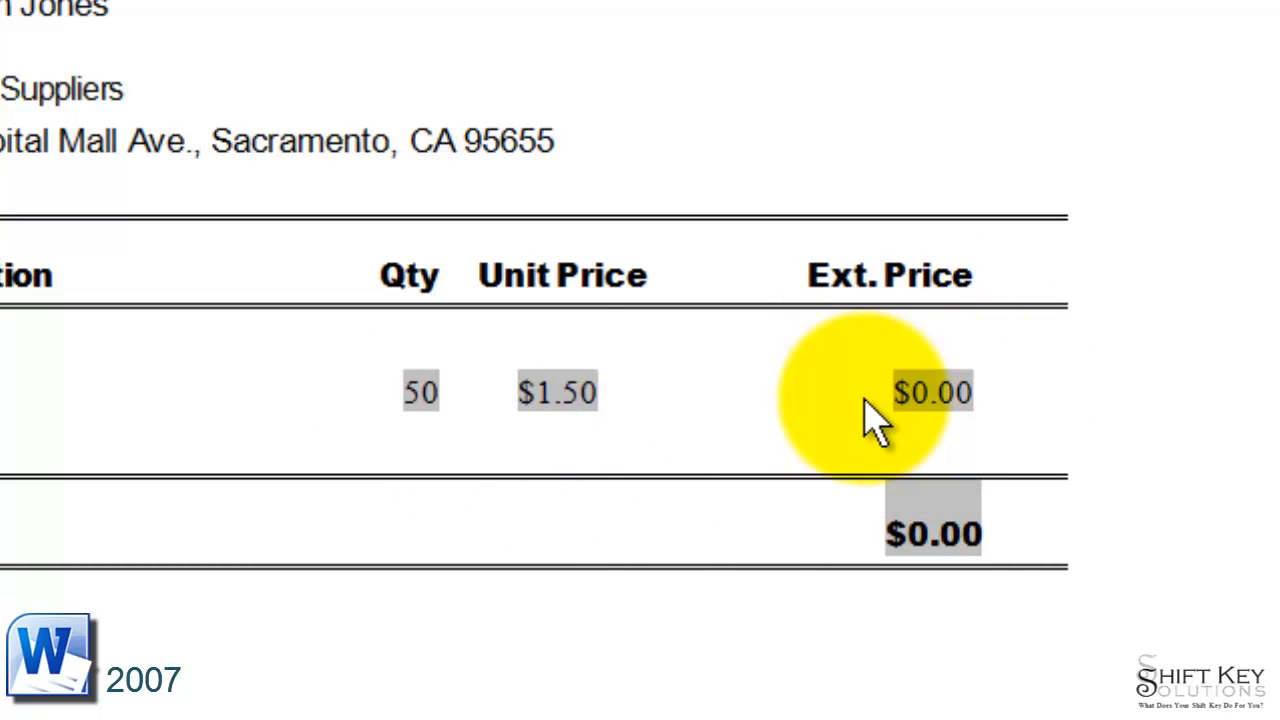
Leave the Qty field so Ext. Price and Total recalculate to $75.00, then review the form
key("Tab")
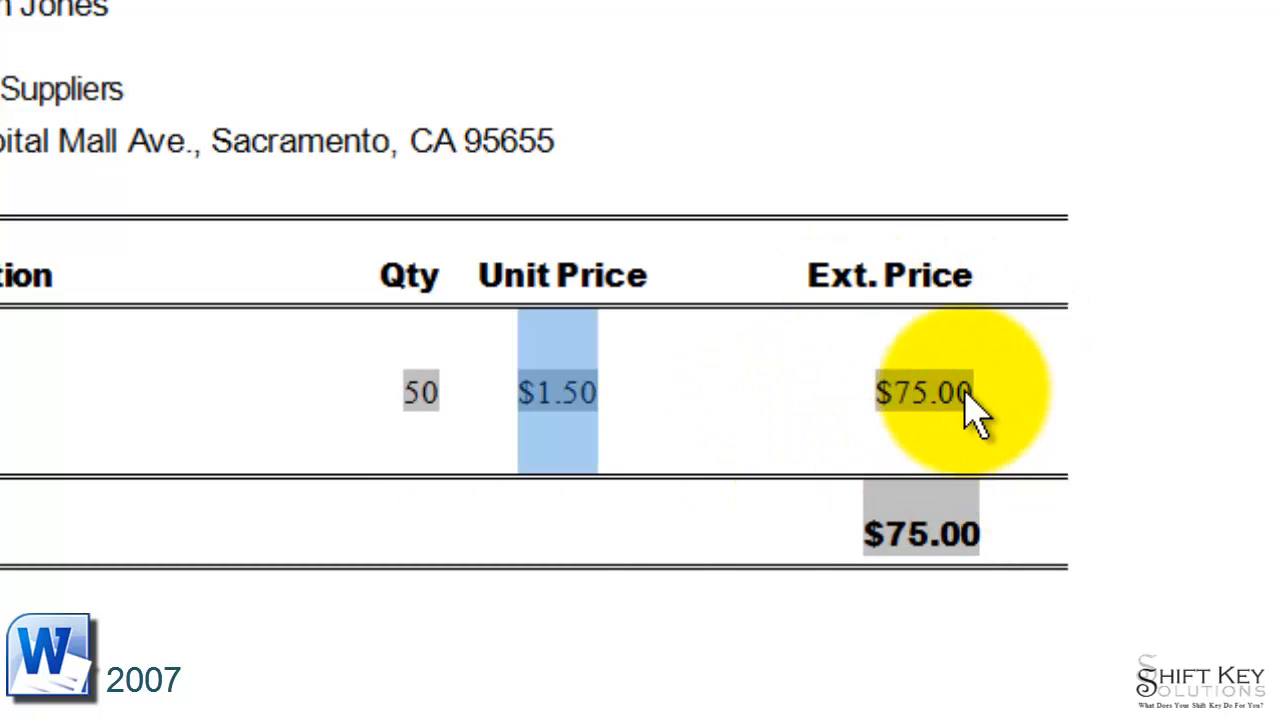
left_click(636, 390)
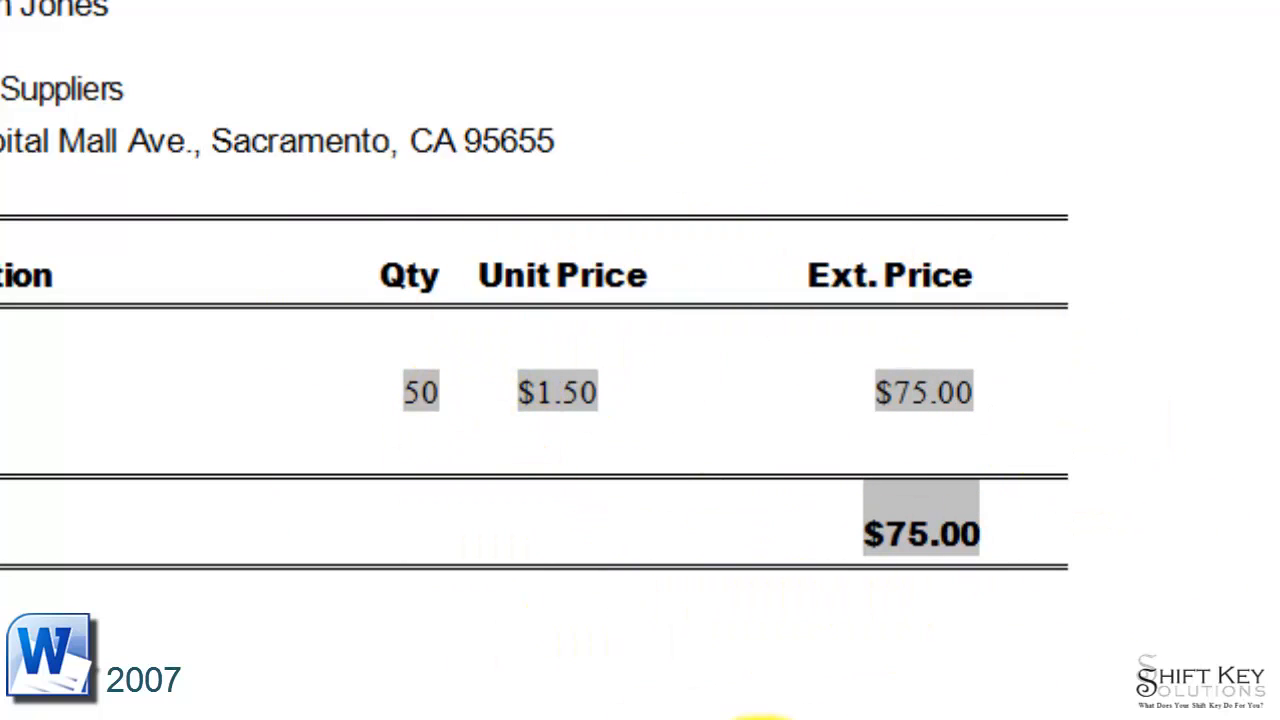
scroll(522, 560, "down", 4)
scroll(522, 545, "up", 4)
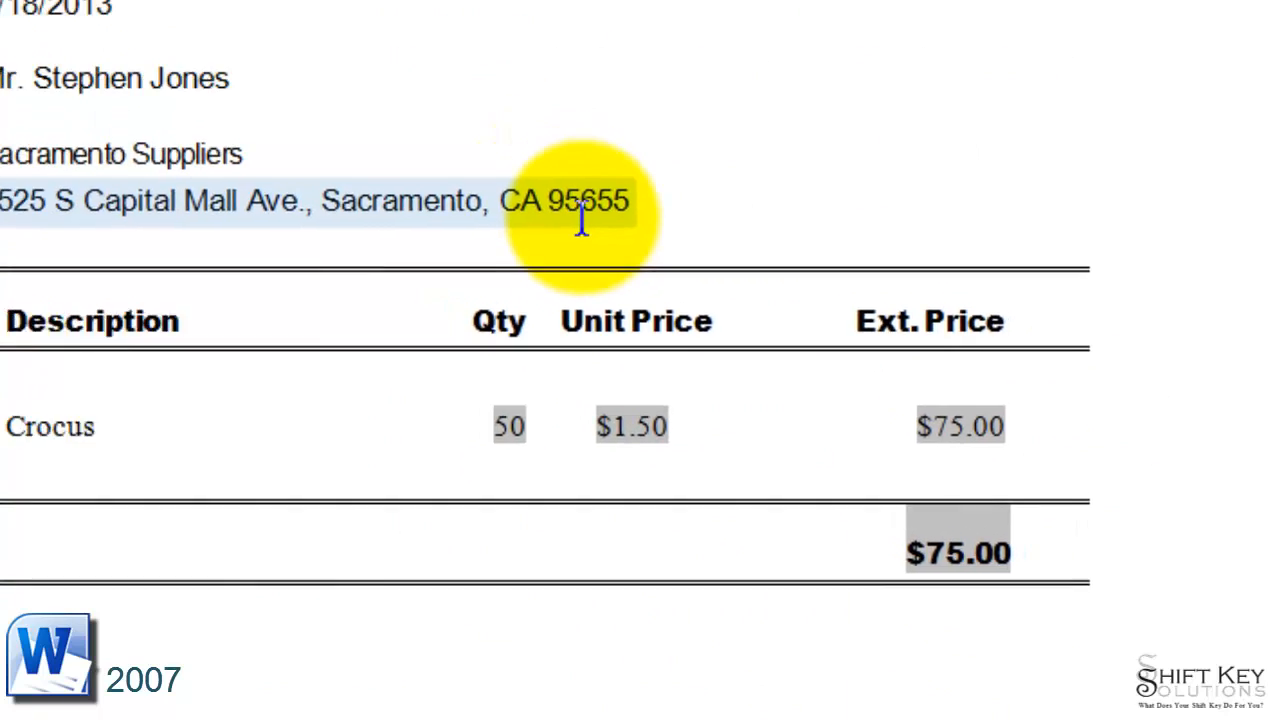